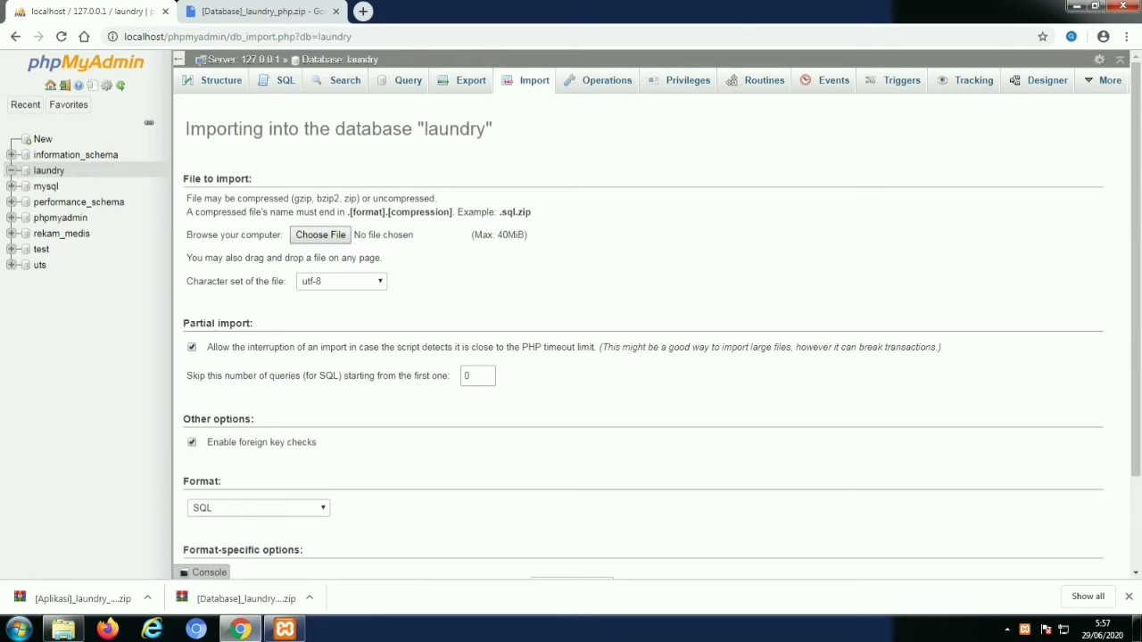
Import laundry.sql from htdocs/laundry/database into the laundry database in phpMyAdmin
left_click(320, 234)
left_click(185, 114)
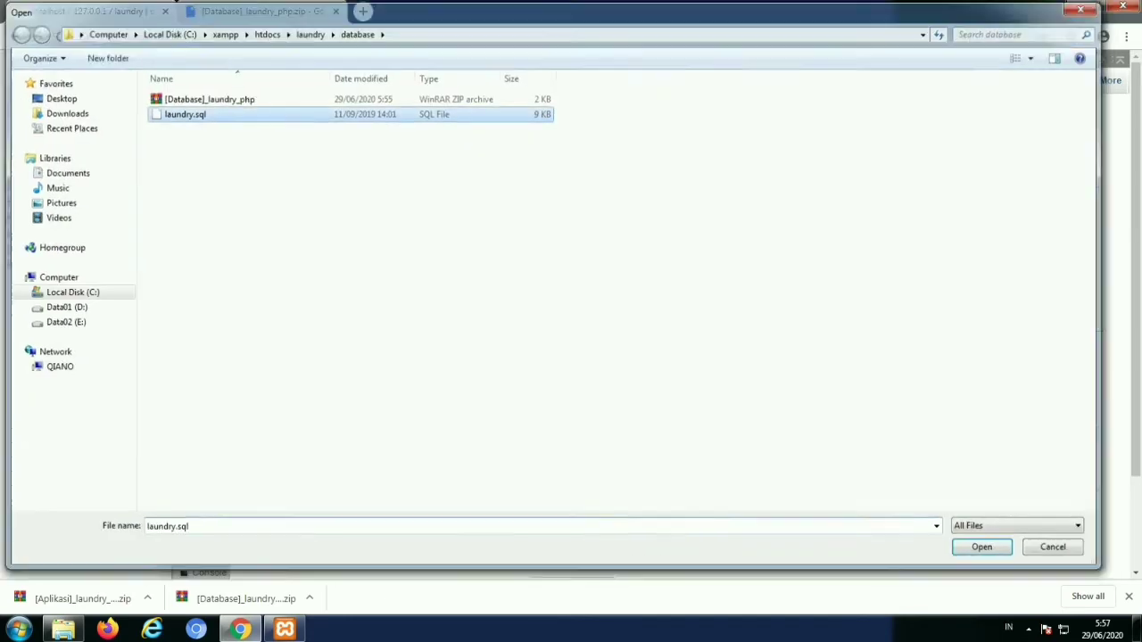
key("Return")
scroll(651, 356, "down", 3)
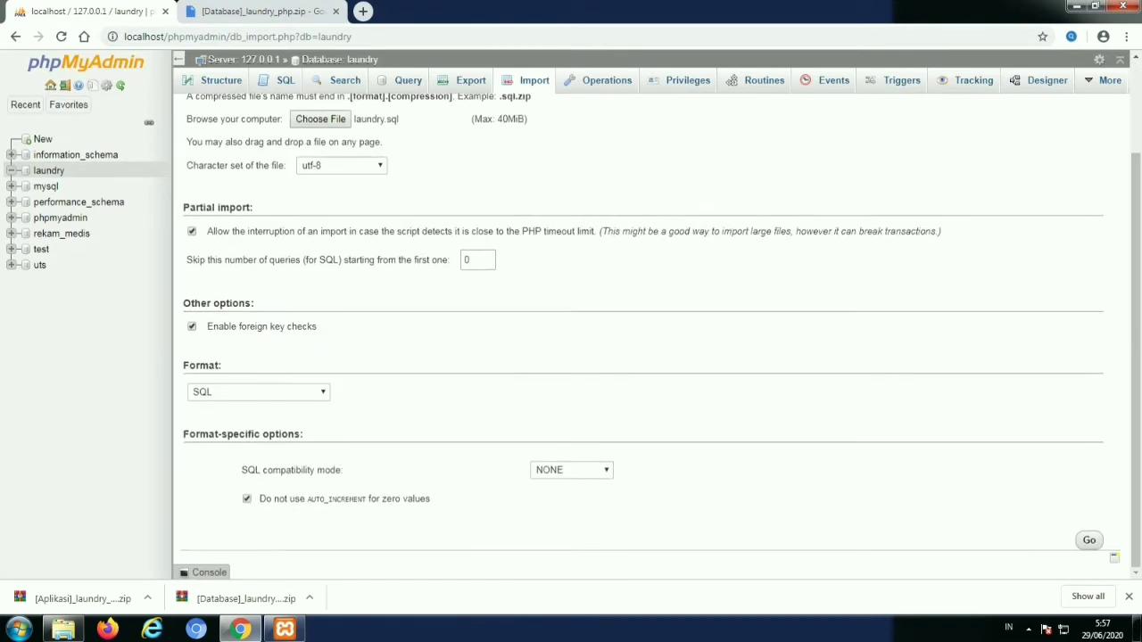
left_click(1090, 540)
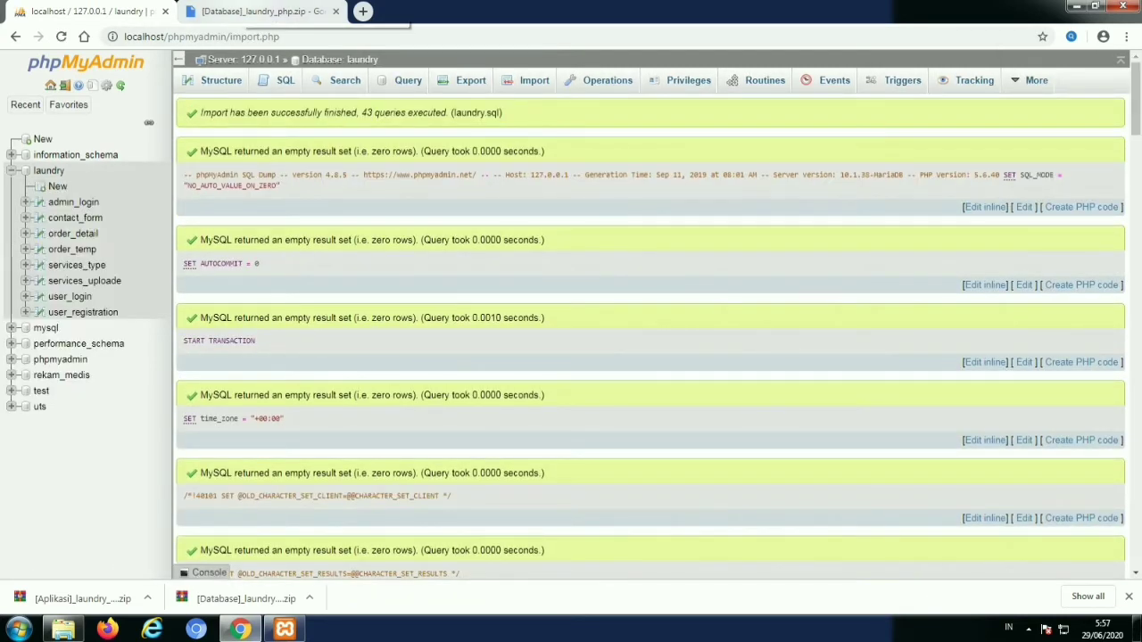
left_click(259, 11)
Load the Laundry site at localhost/laundry in the current Chrome tab
key("ctrl+l")
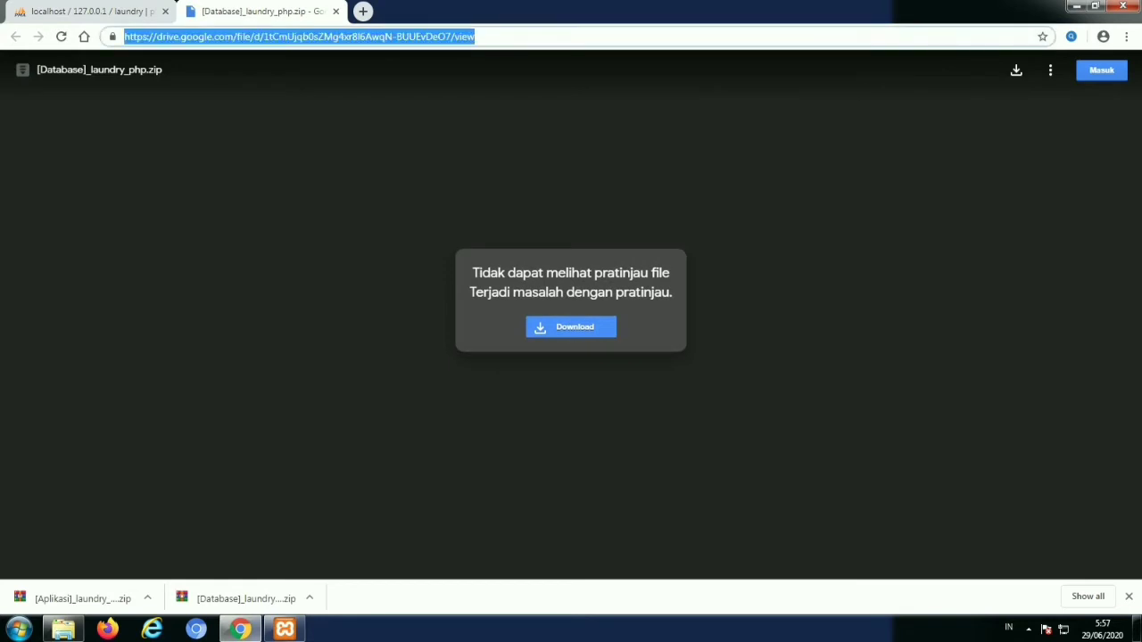
type("l")
key("BackSpace")
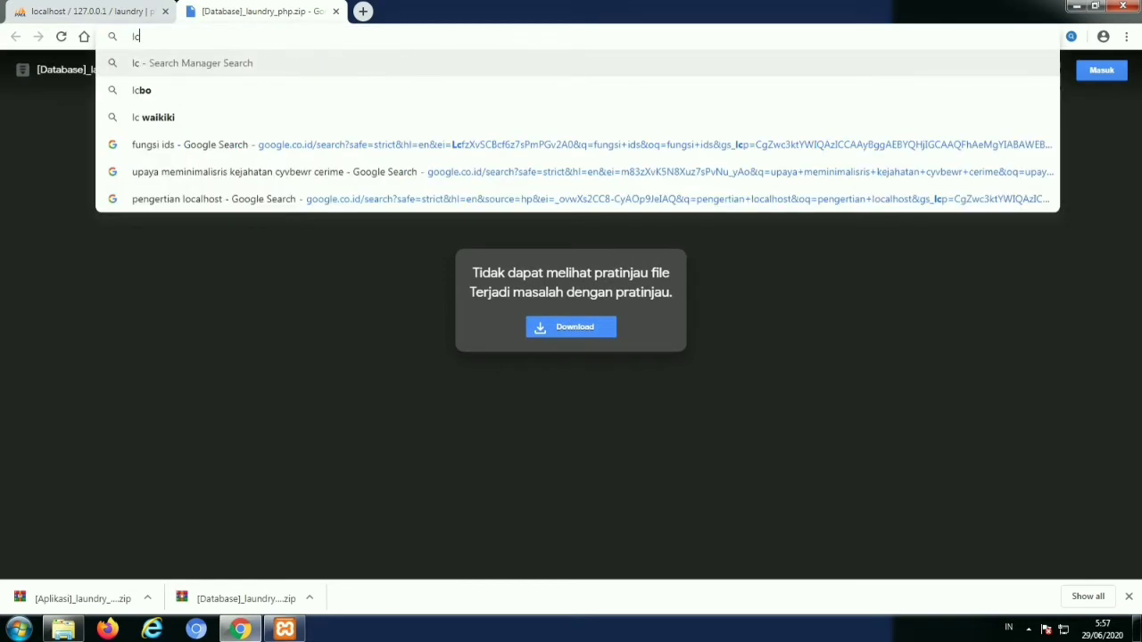
type("c")
key("BackSpace")
key("BackSpace")
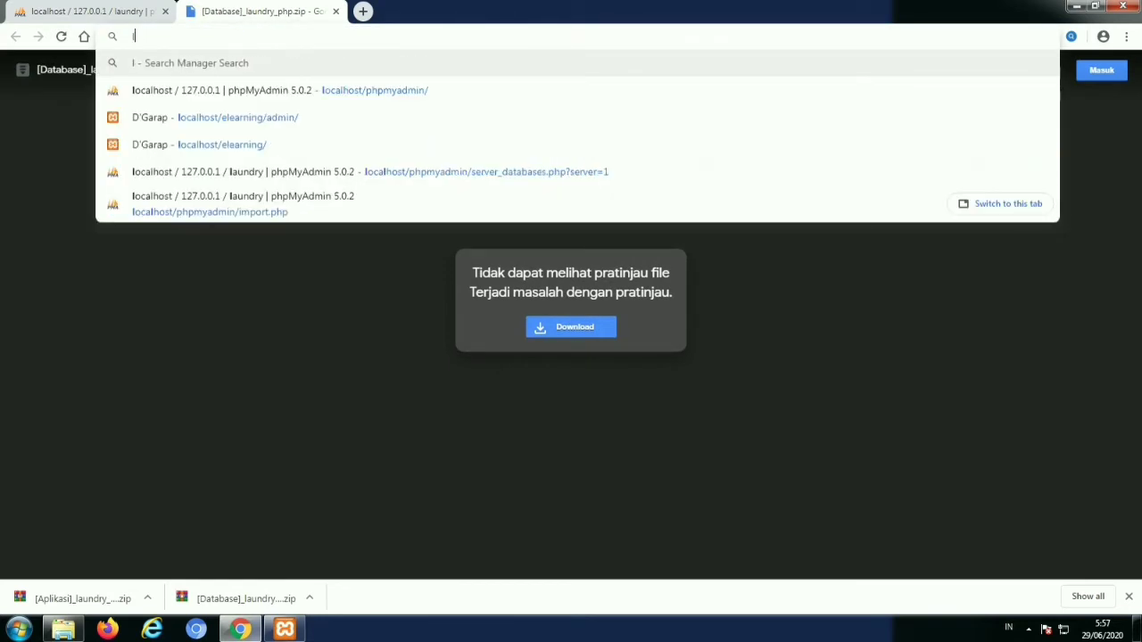
type("loc")
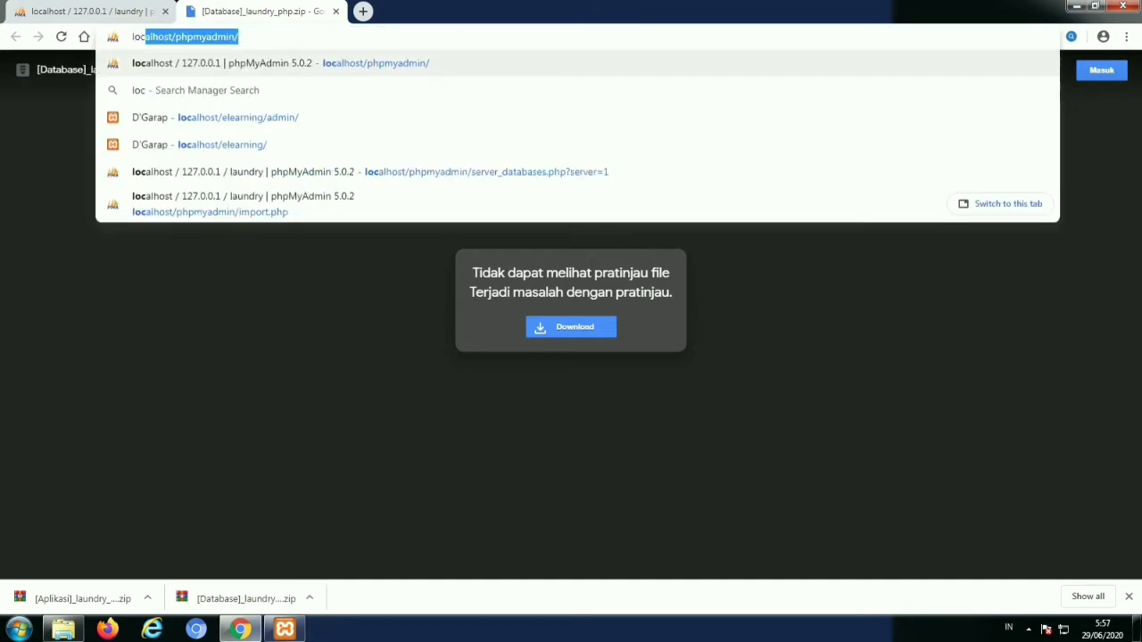
type("alhost/la")
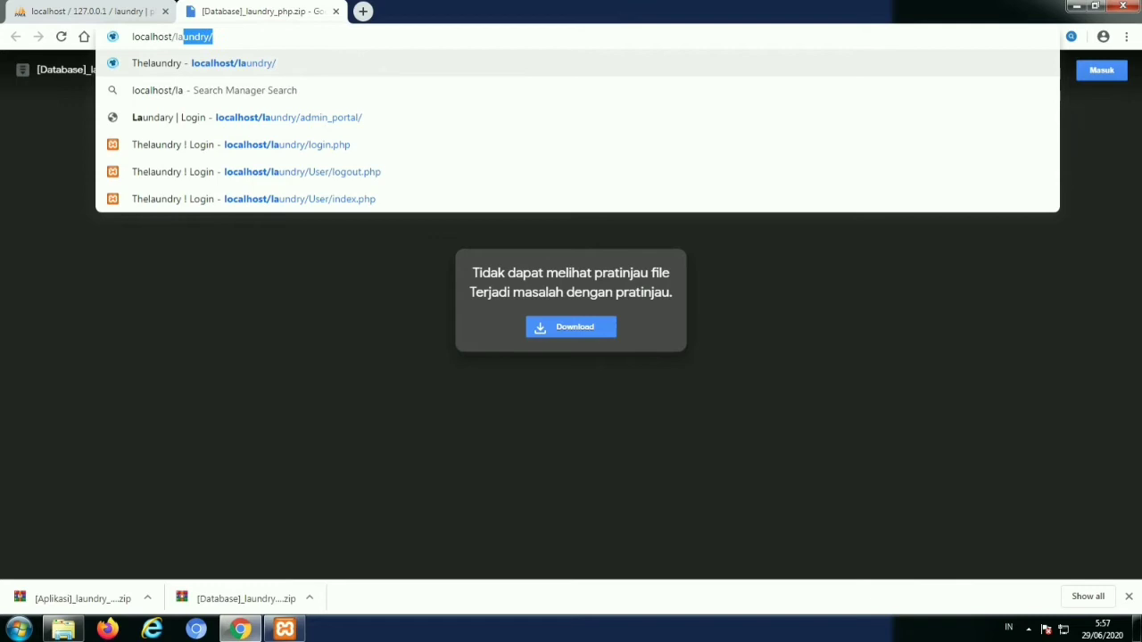
key("Return")
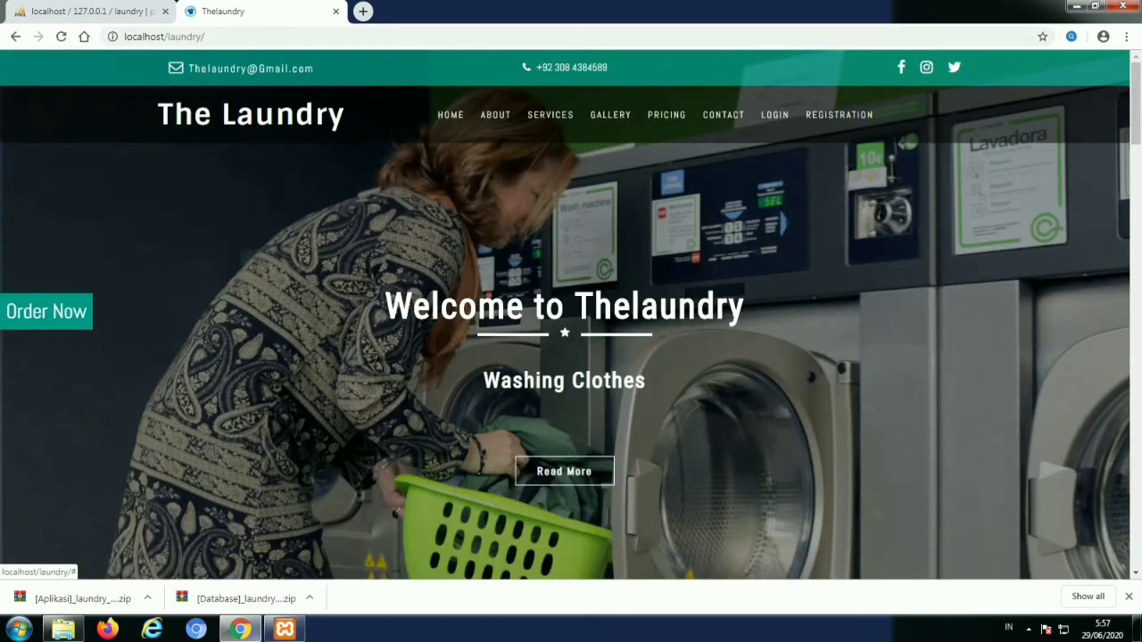
scroll(571, 312, "down", 1)
scroll(571, 312, "down", 3)
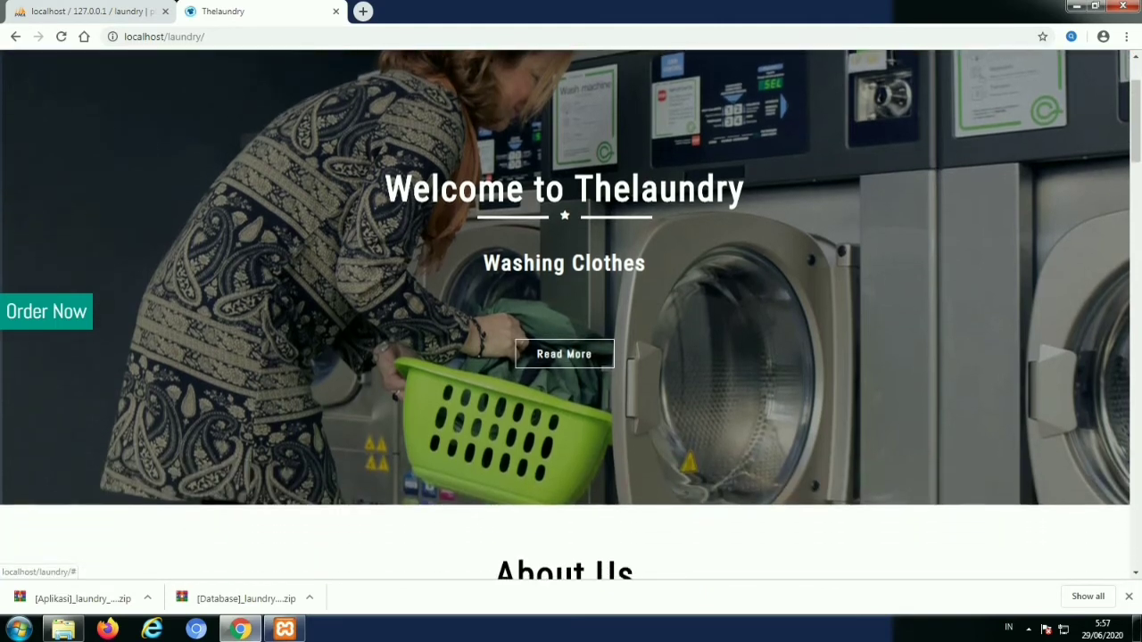
scroll(571, 312, "down", 5)
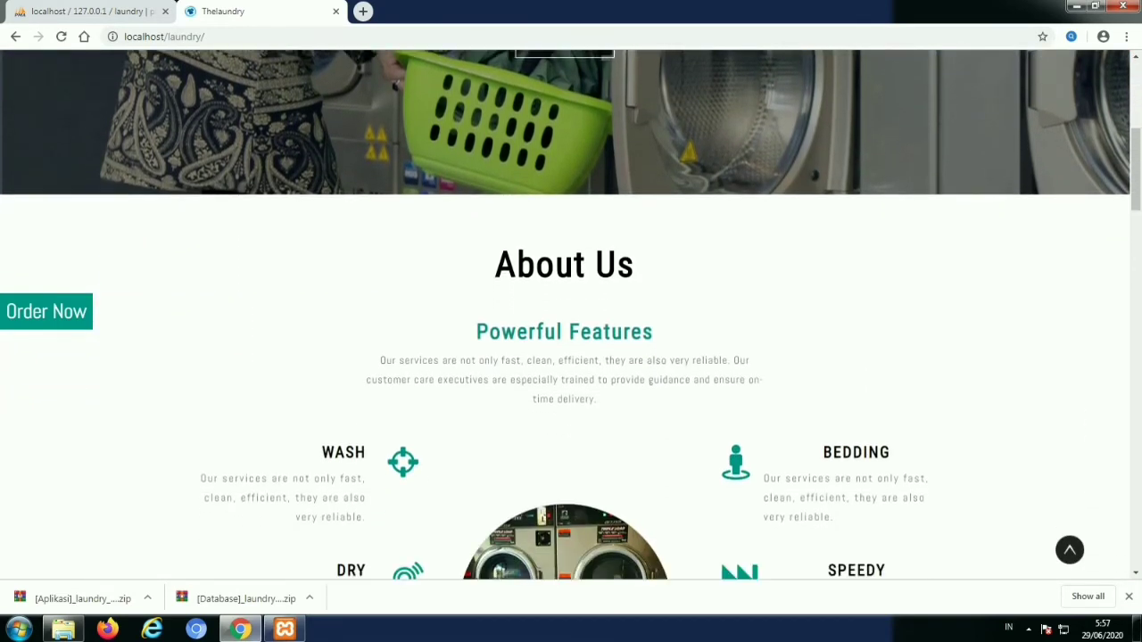
scroll(571, 312, "down", 6)
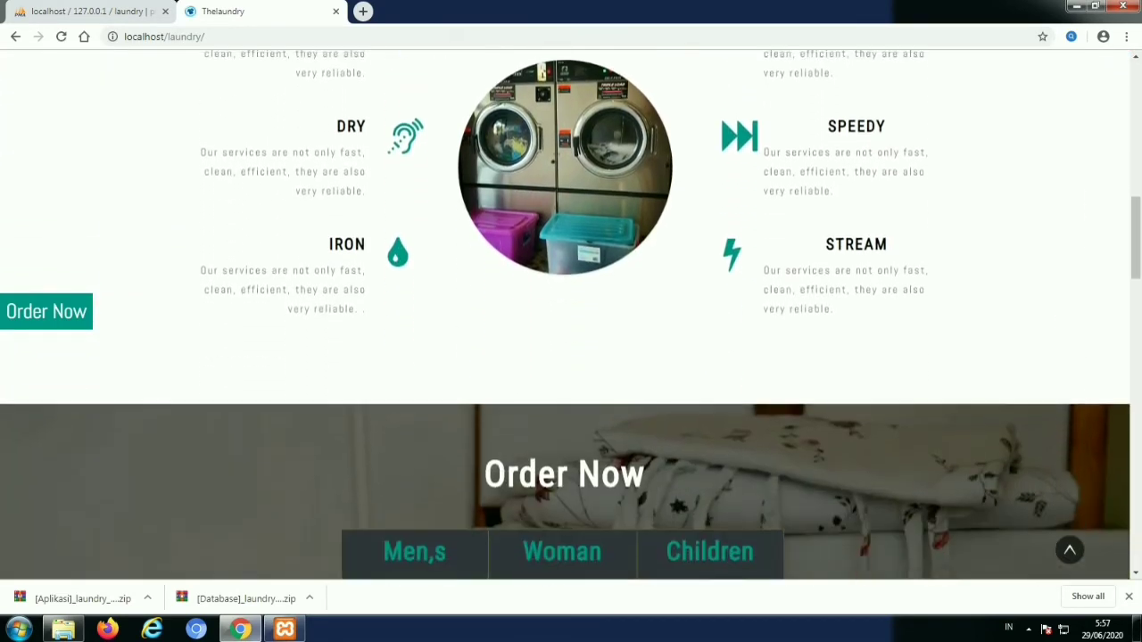
scroll(571, 312, "down", 8)
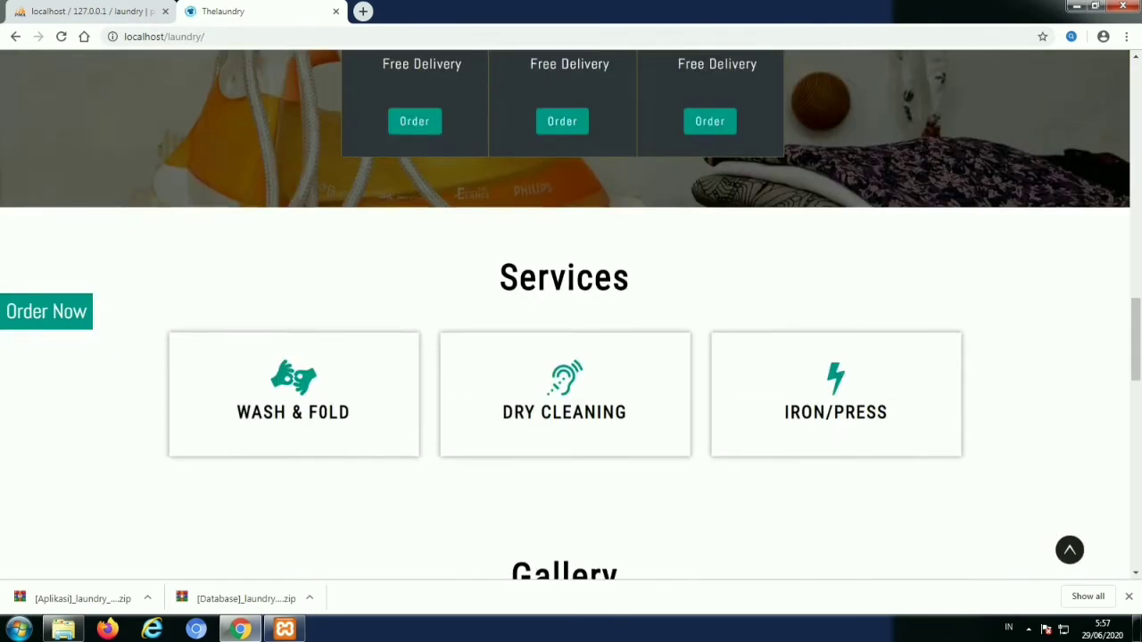
scroll(571, 312, "down", 8)
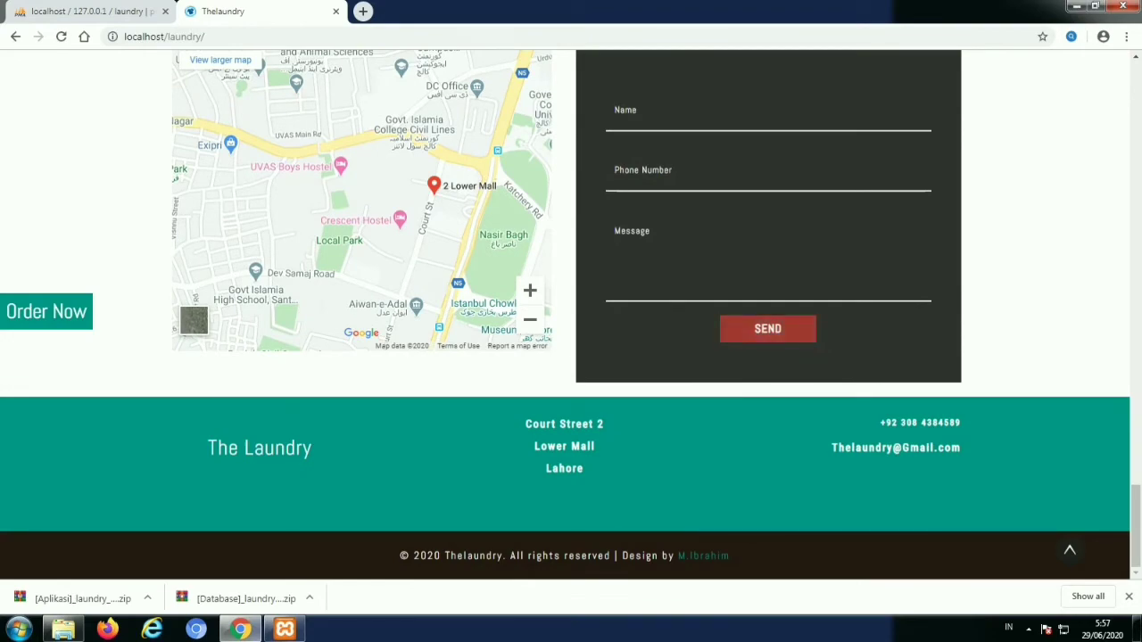
scroll(767, 328, "up", 16)
scroll(571, 312, "up", 10)
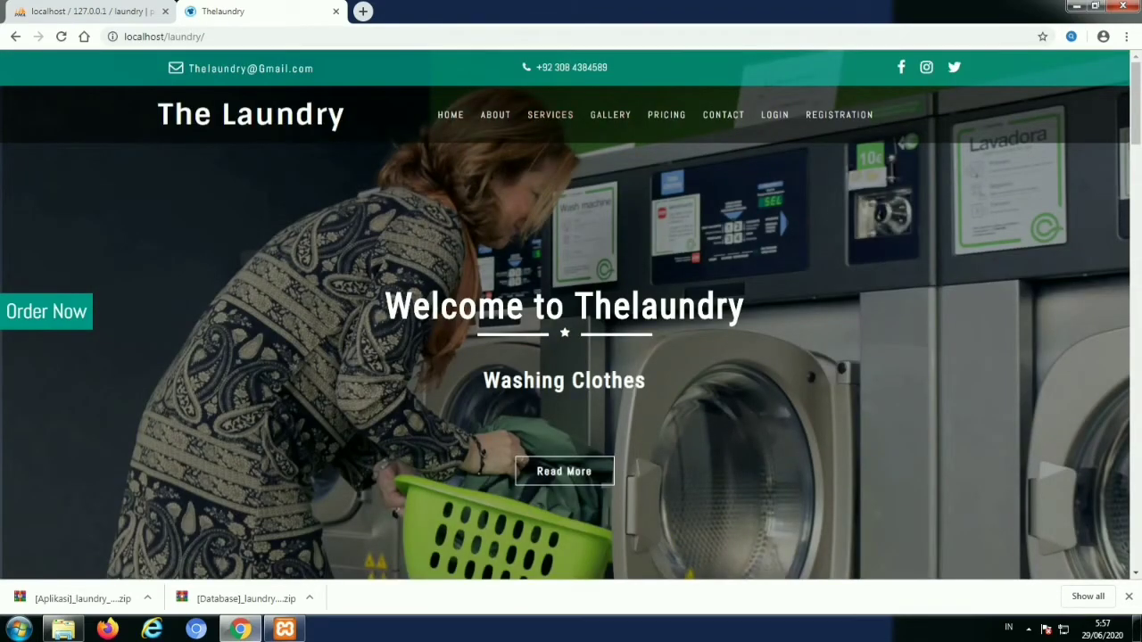
Open the New Registration form and enter the customer's username and father name
left_click(774, 114)
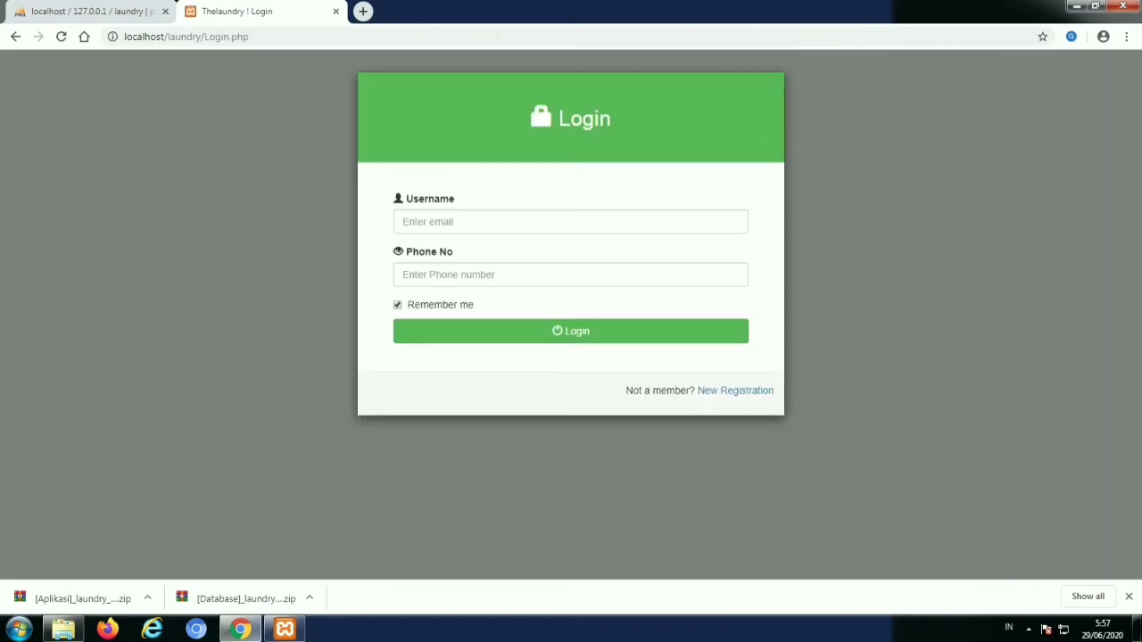
left_click(735, 389)
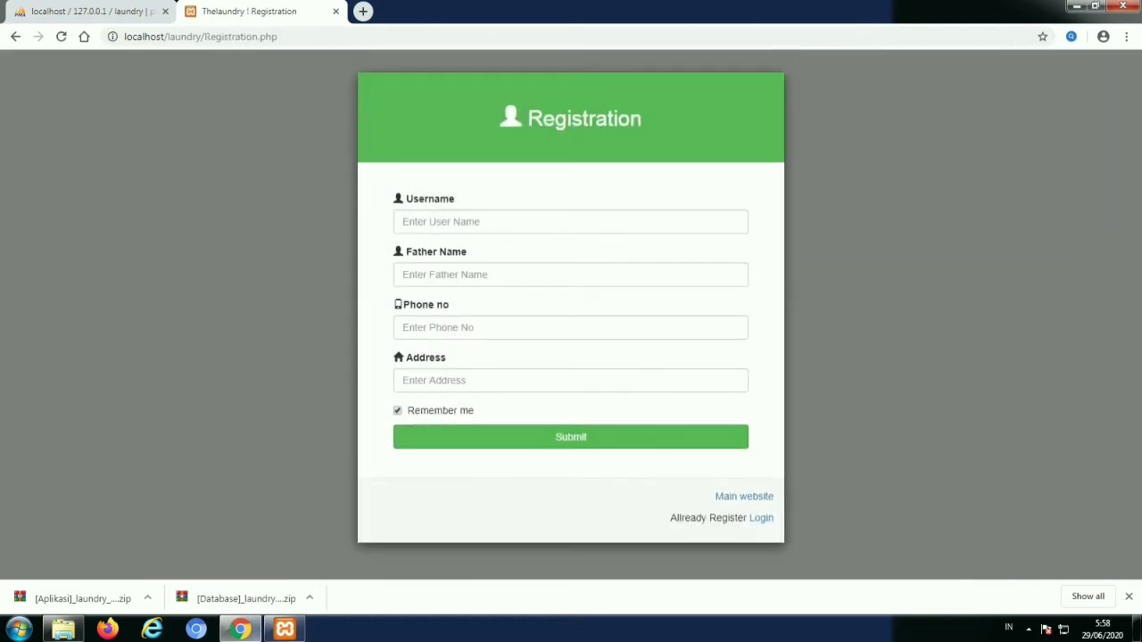
left_click(570, 221)
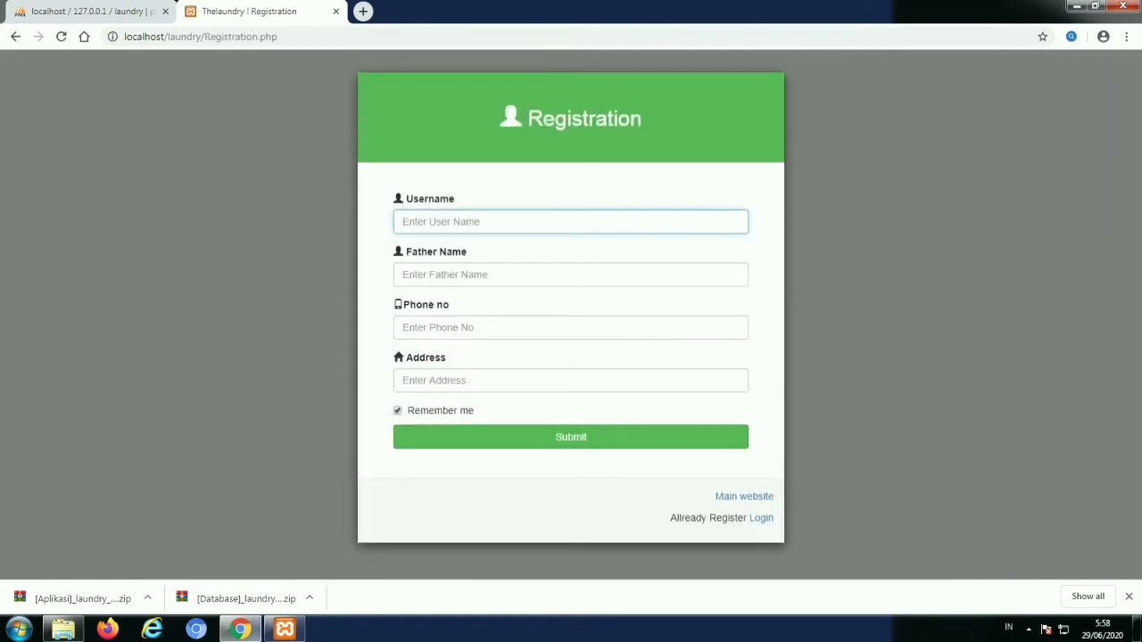
type("Akhyar")
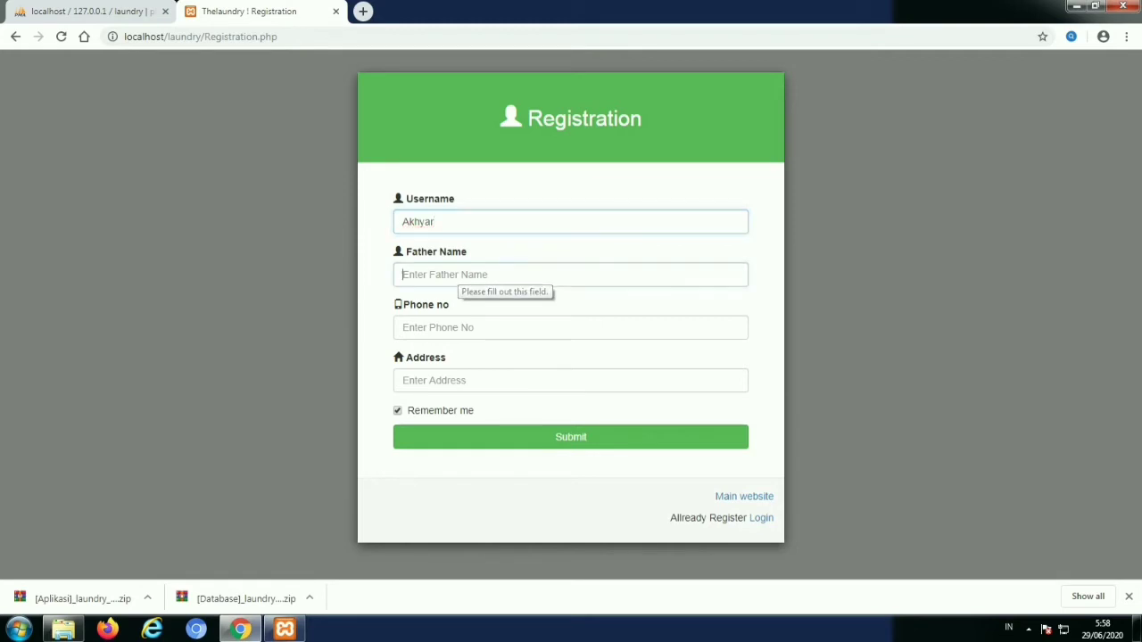
left_click(459, 275)
type("mak")
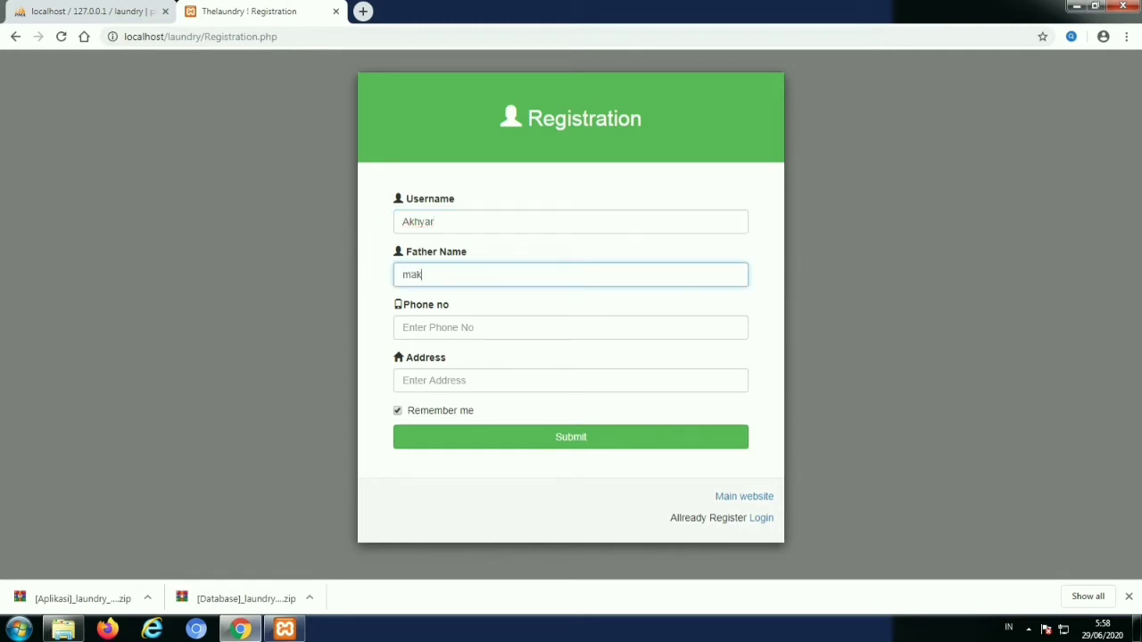
type("mur")
Enter the customer's phone number and address, submit the registration, and return to Login
left_click(436, 328)
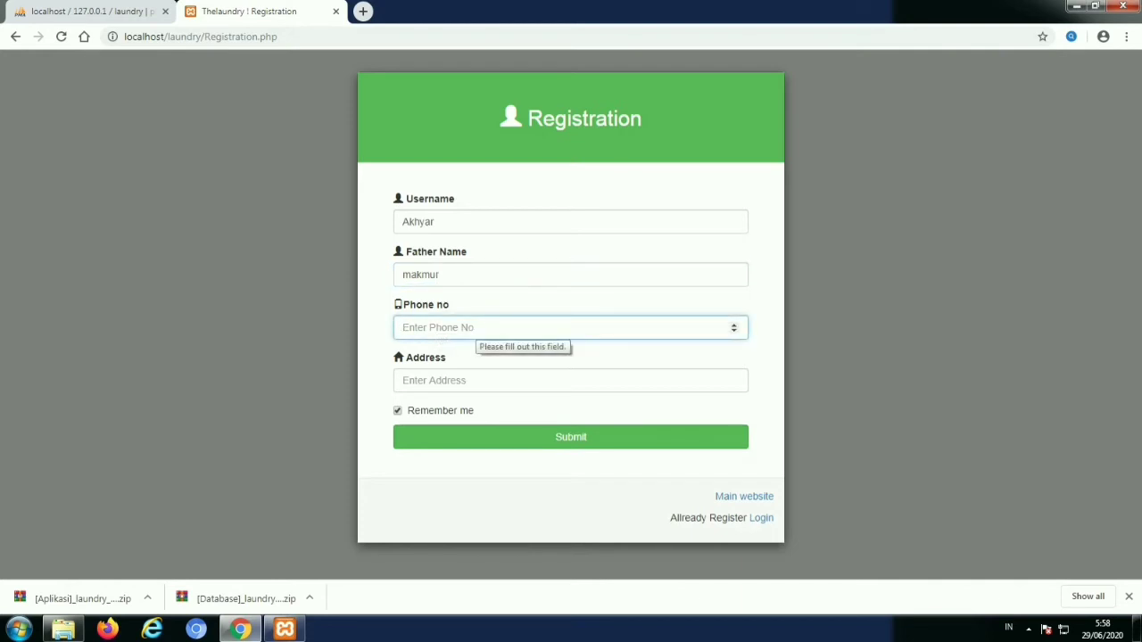
type("0")
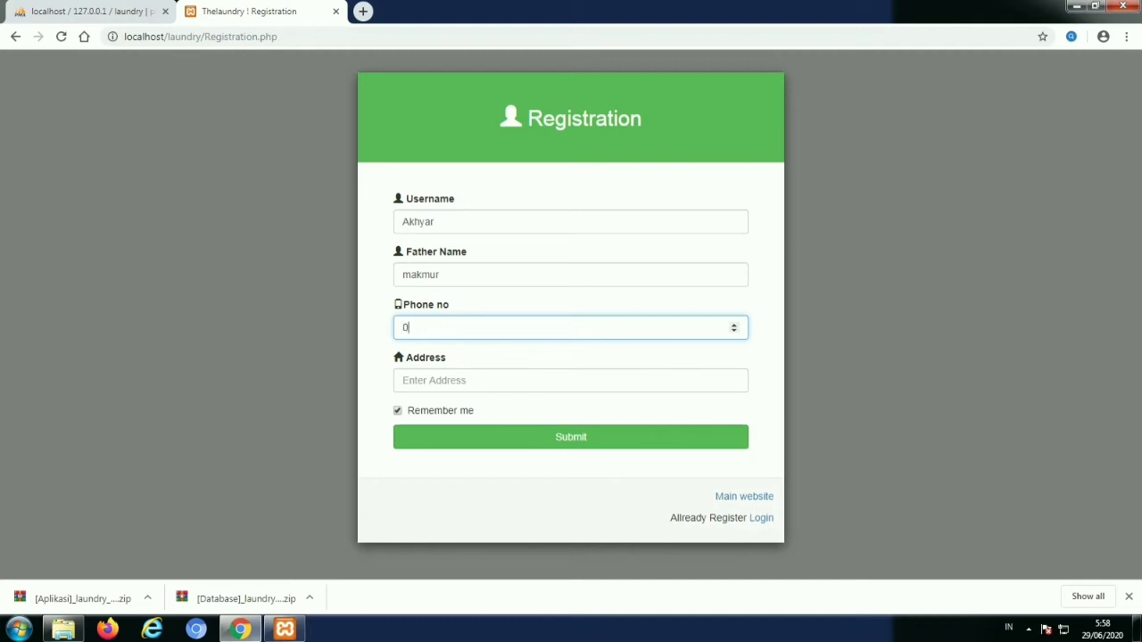
type("82213")
left_click(571, 380)
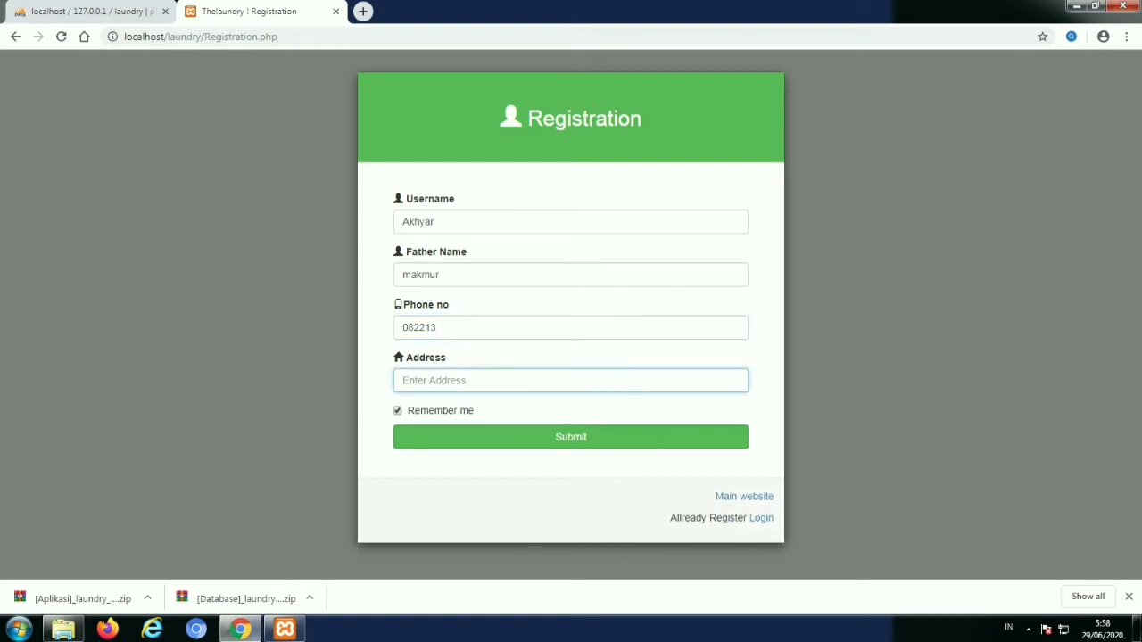
type("ranooha")
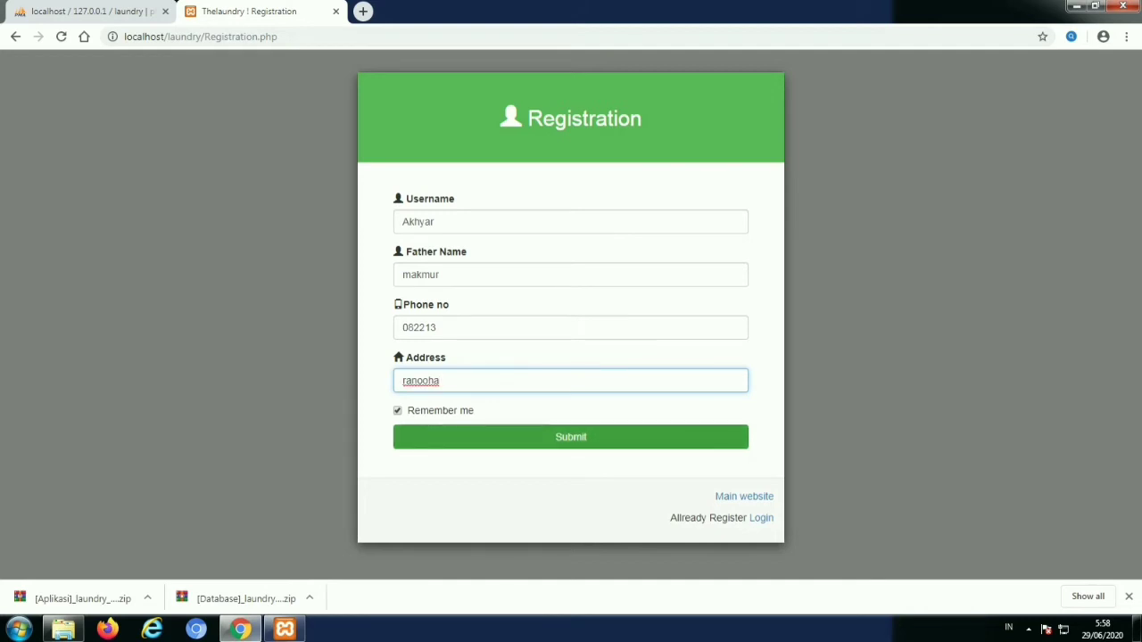
left_click(570, 436)
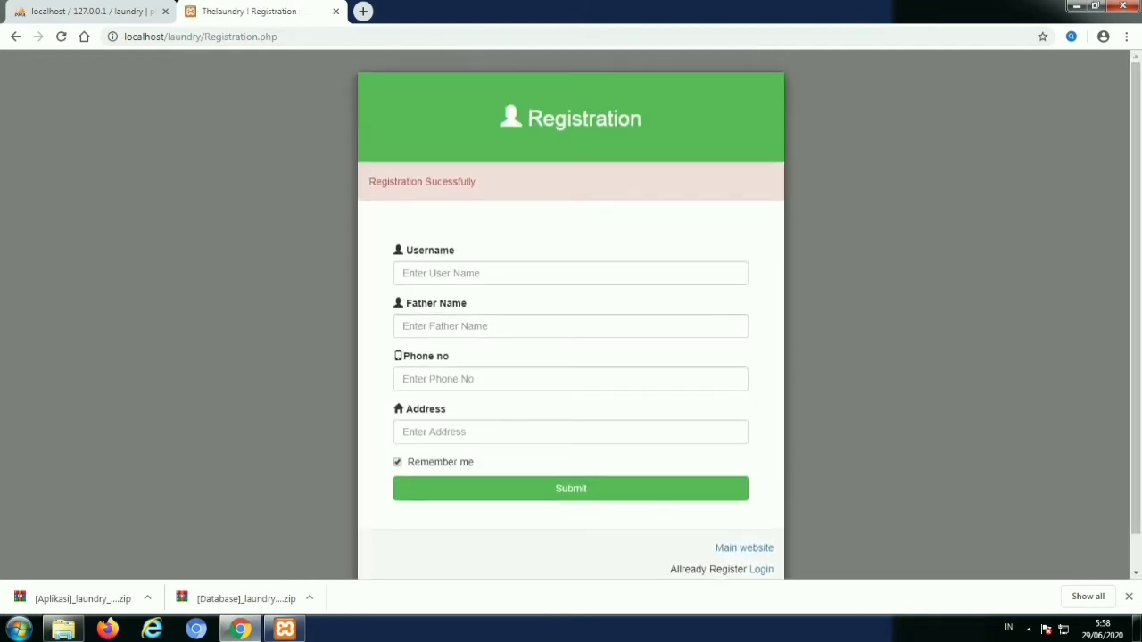
left_click(761, 569)
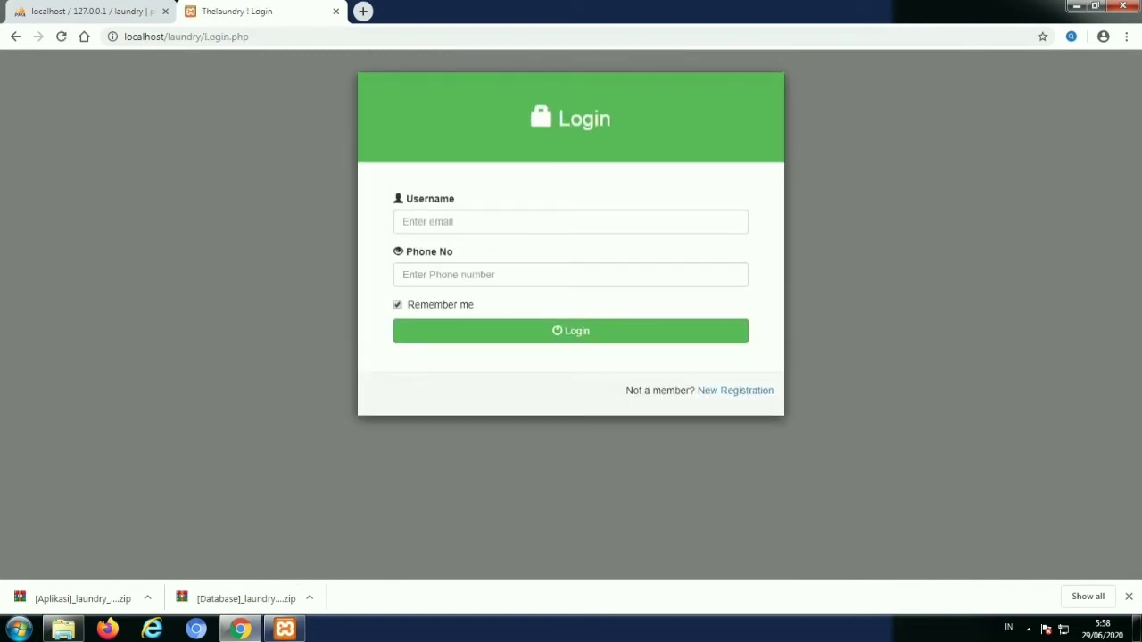
Log in with the registered customer's username and phone number
left_click(446, 222)
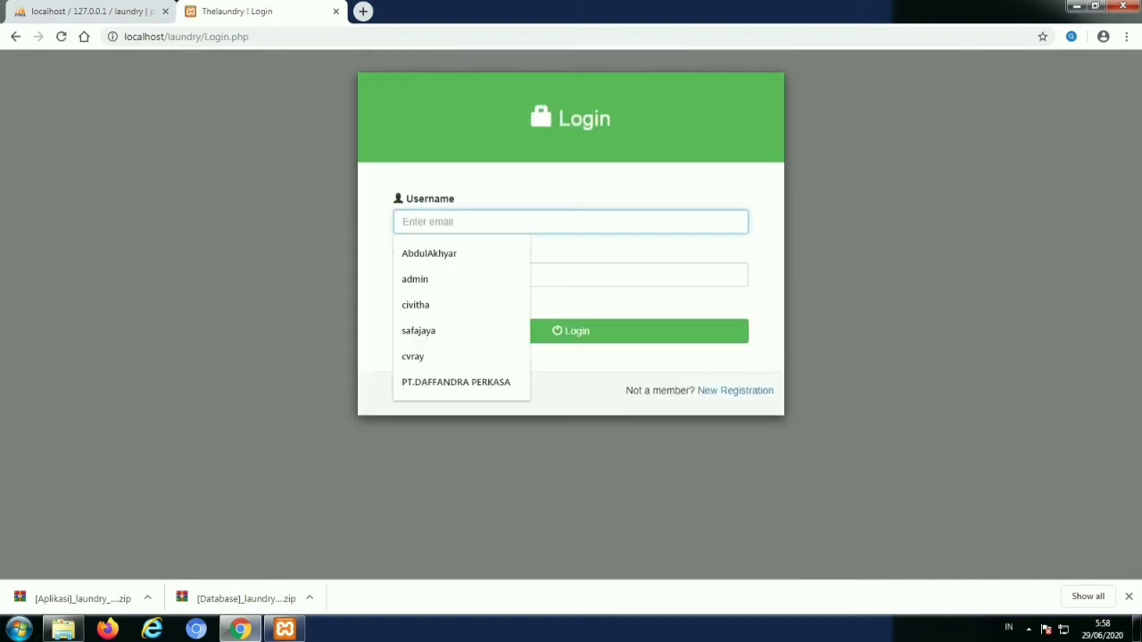
type("Akhyar")
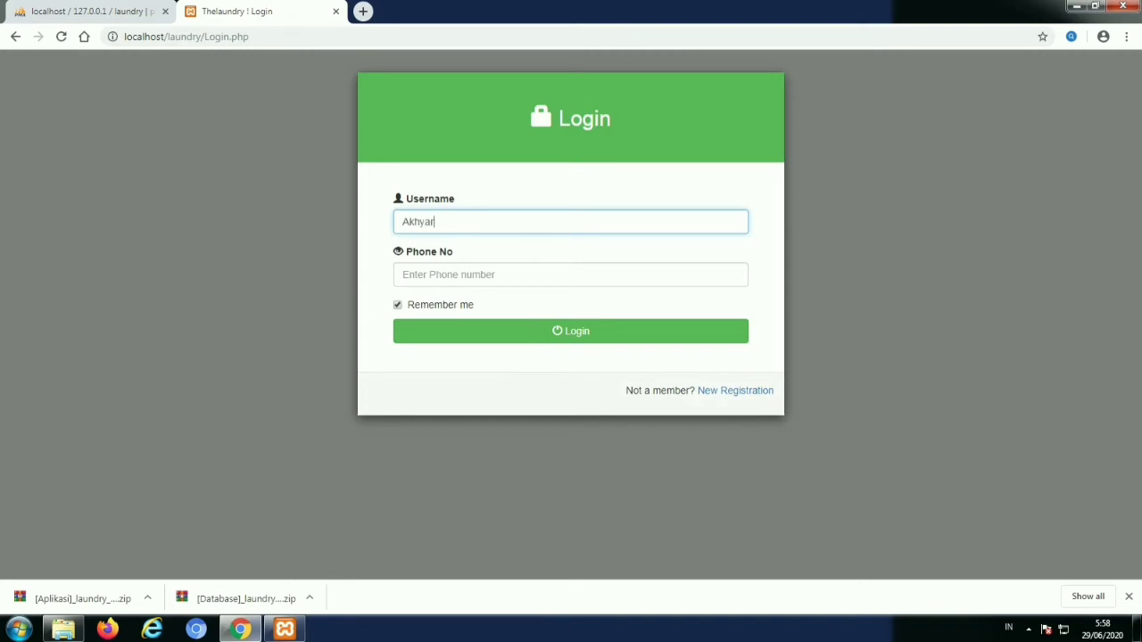
left_click(446, 275)
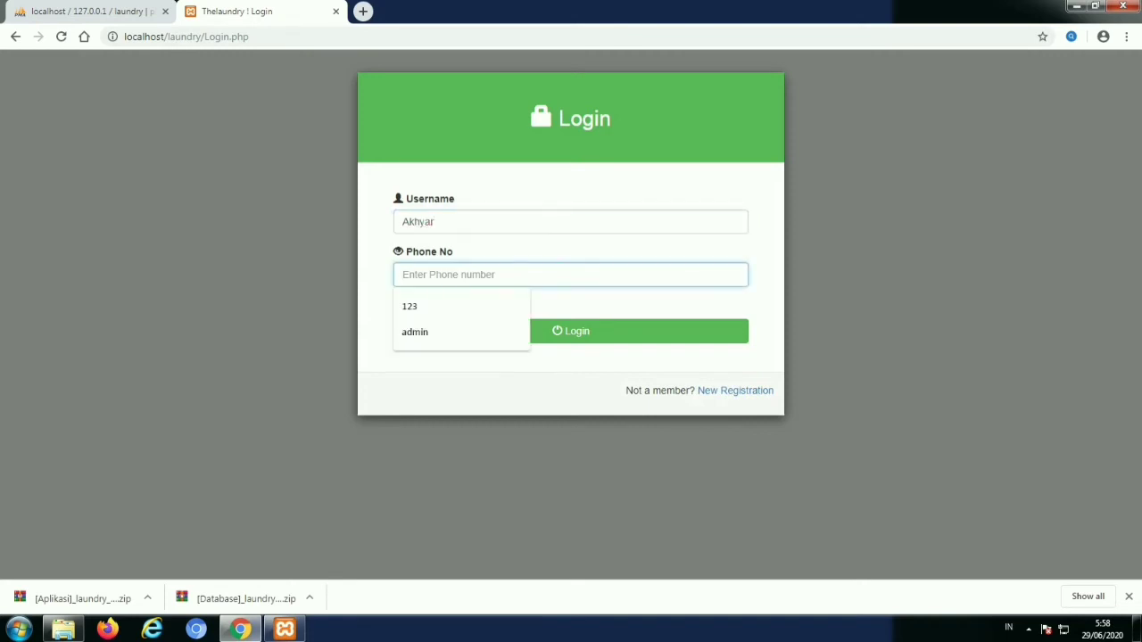
type("0822")
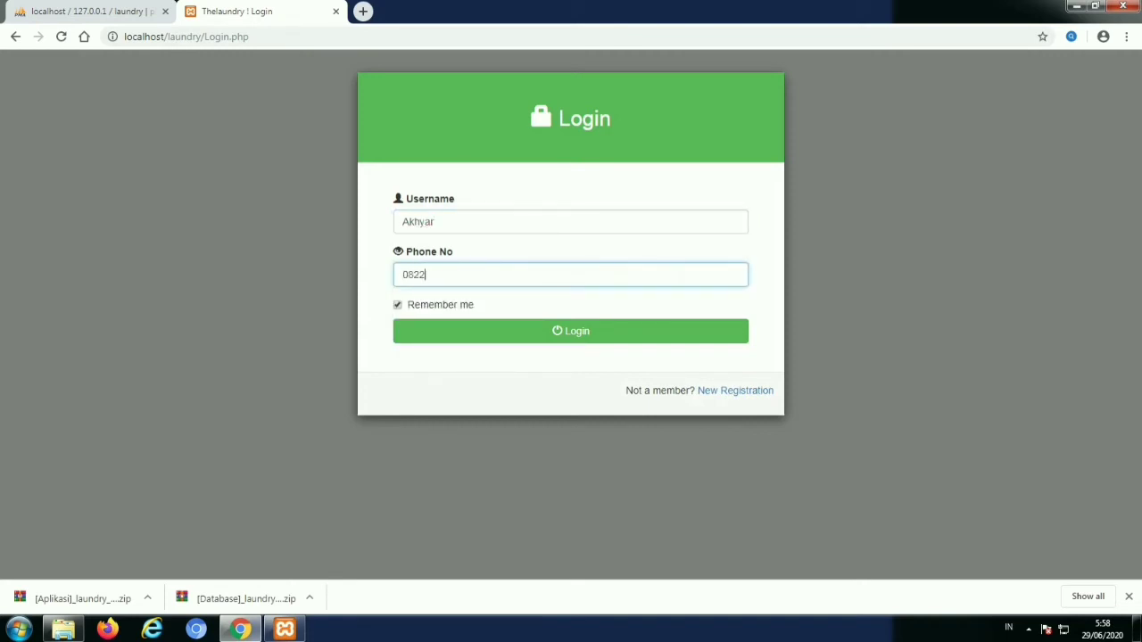
type("13")
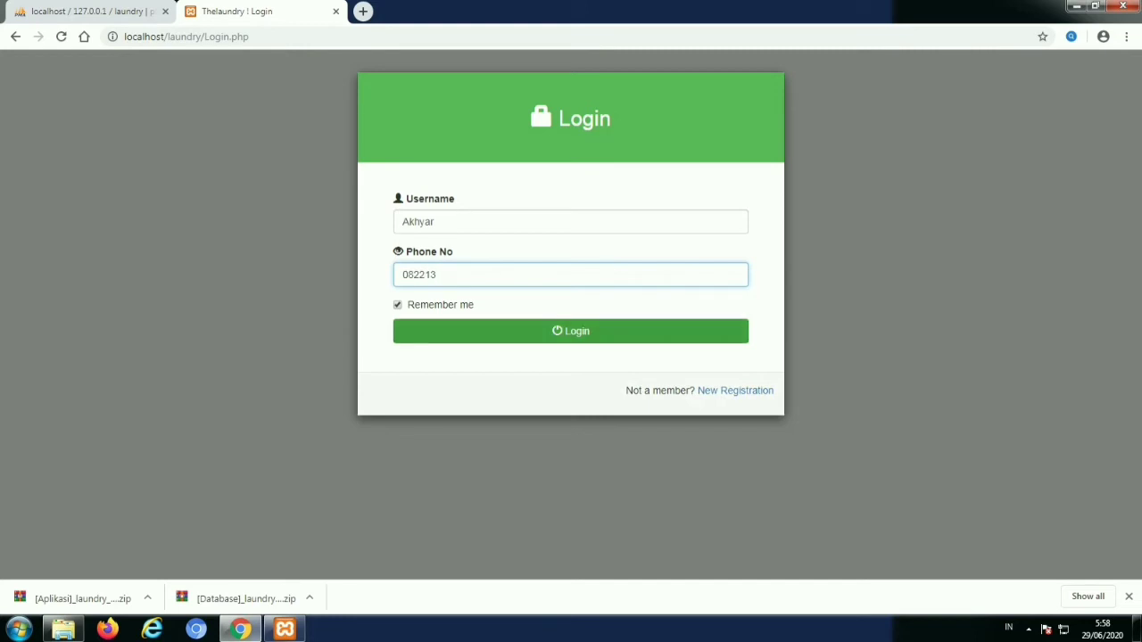
key("Return")
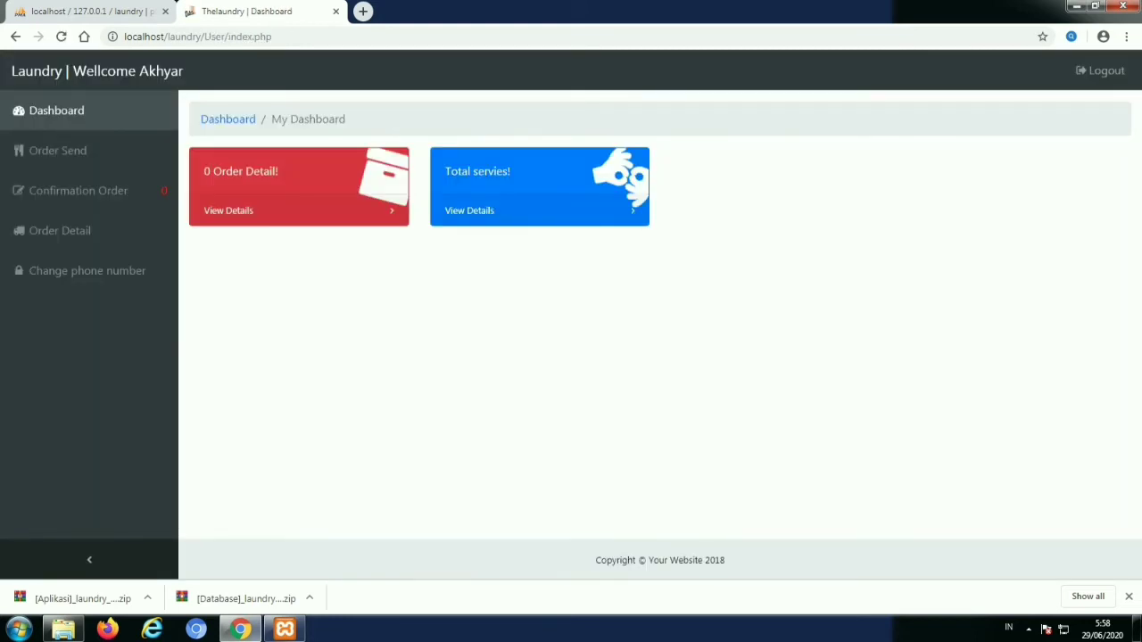
Open an order form and set pick-up to 29 June and delivery to 30 June 2020
left_click(57, 149)
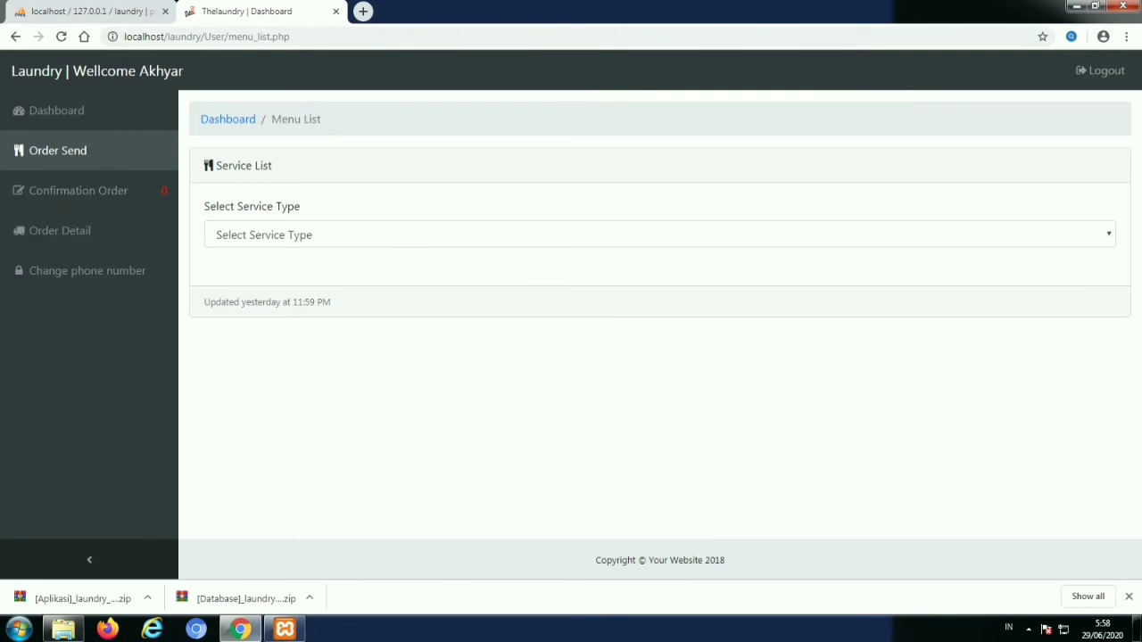
left_click(79, 190)
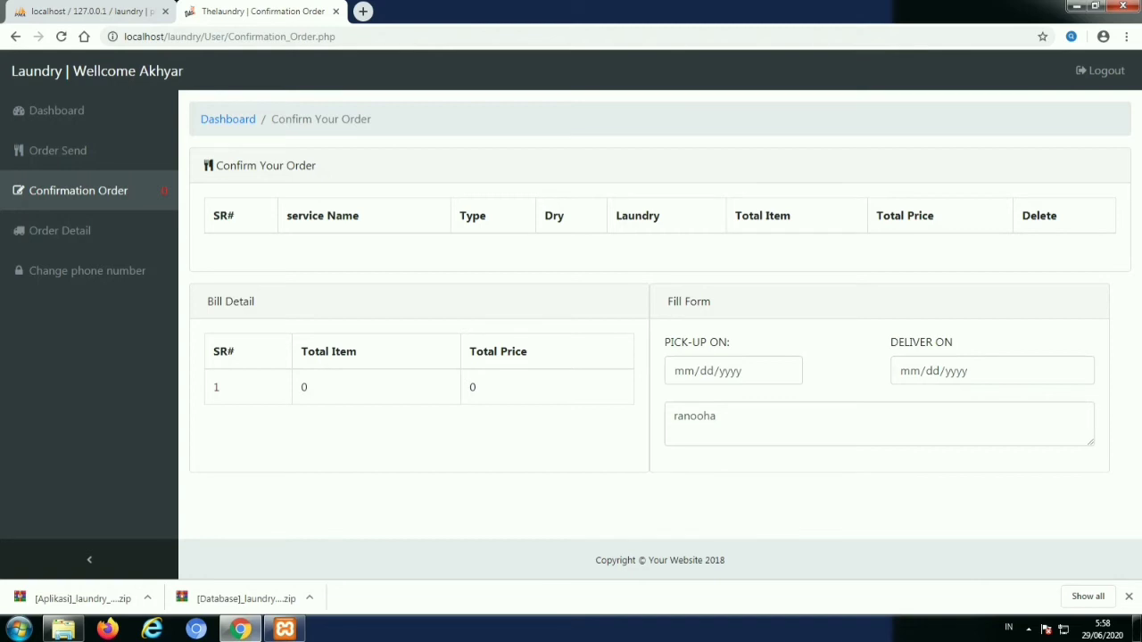
left_click(772, 372)
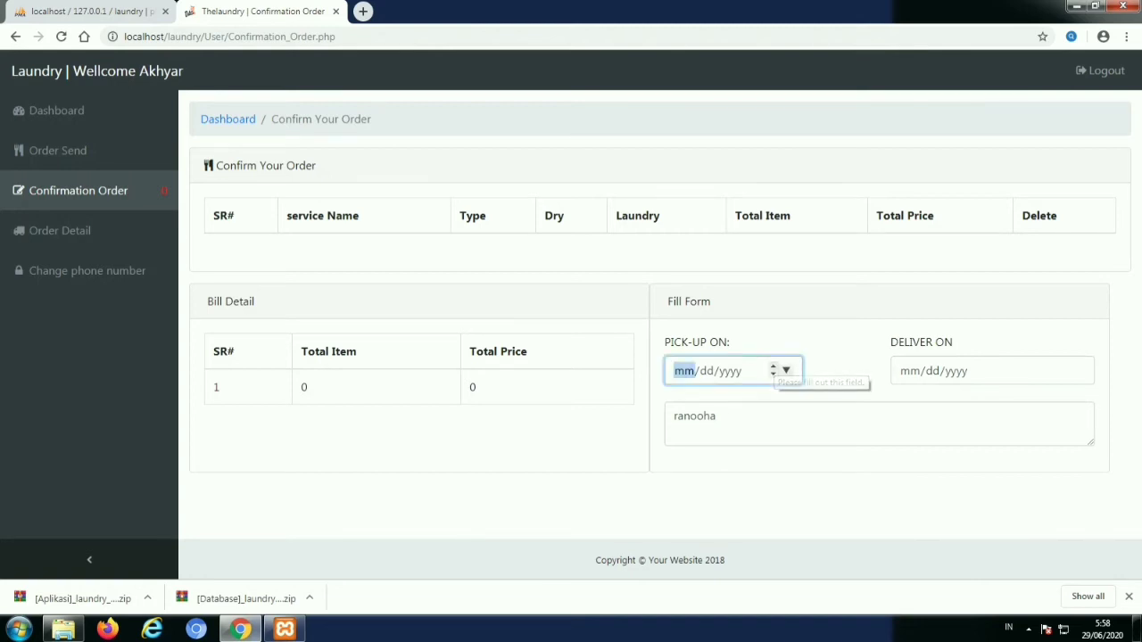
left_click(786, 370)
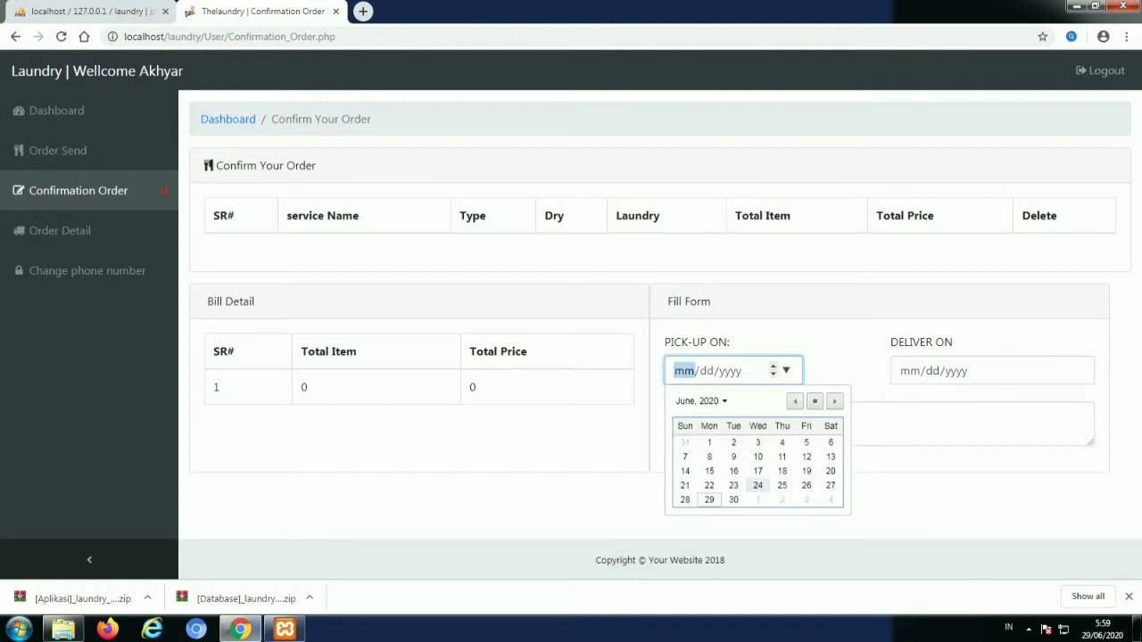
left_click(709, 499)
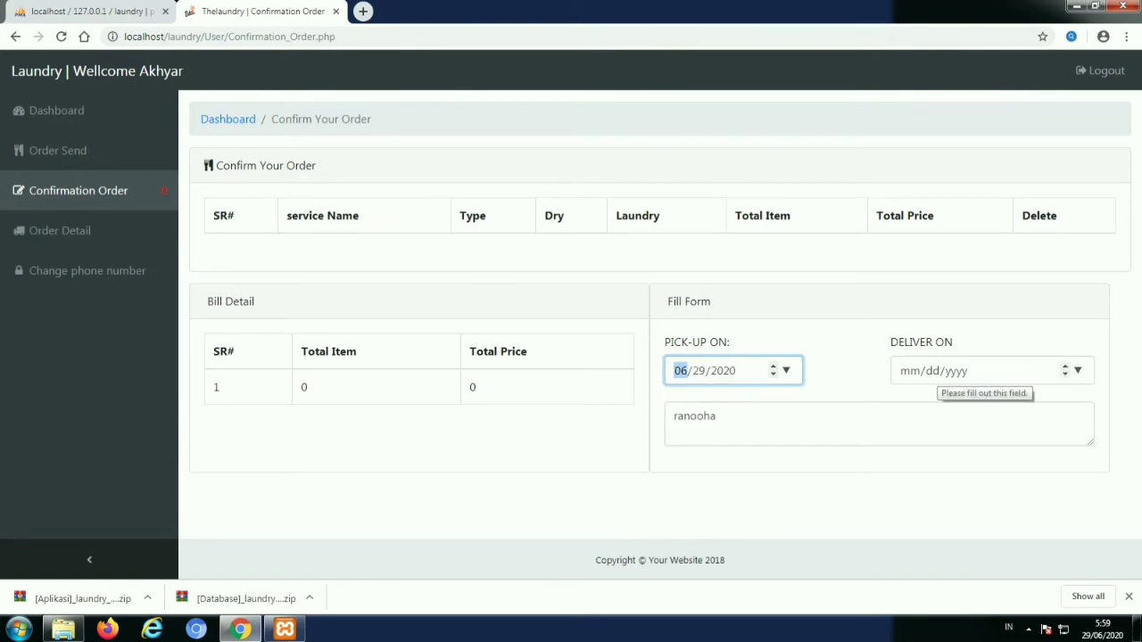
left_click(1077, 370)
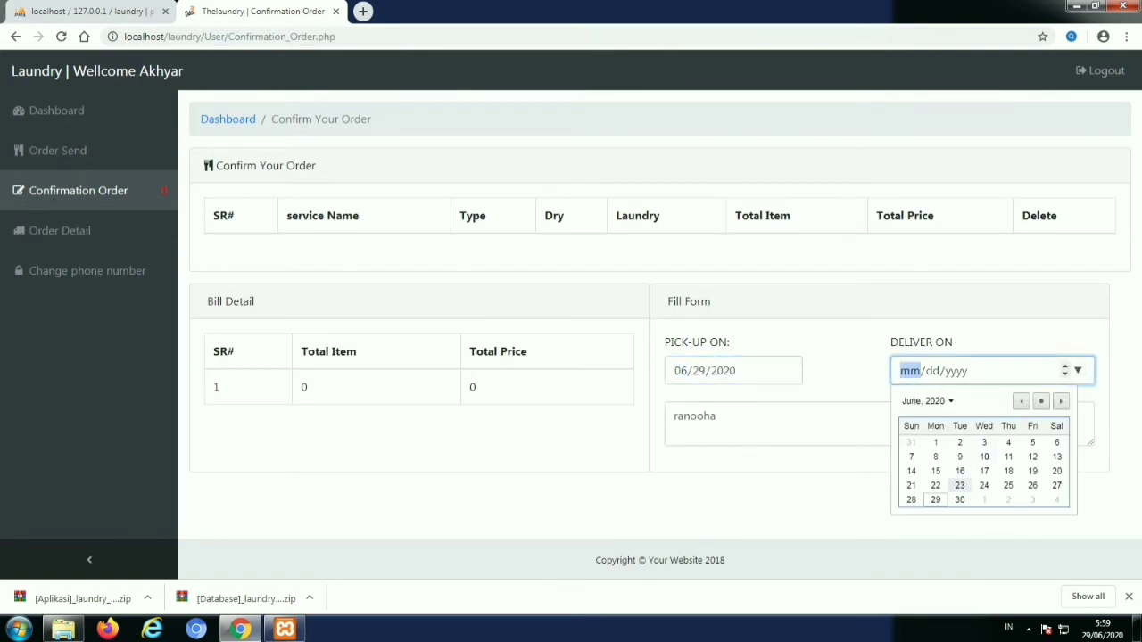
left_click(959, 500)
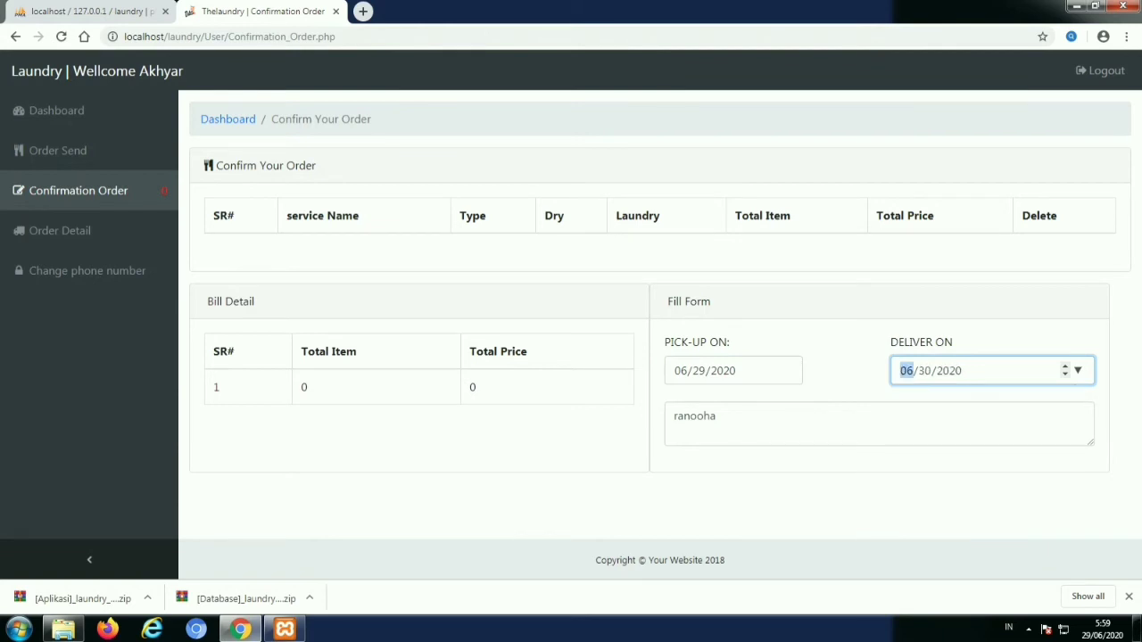
left_click(701, 415)
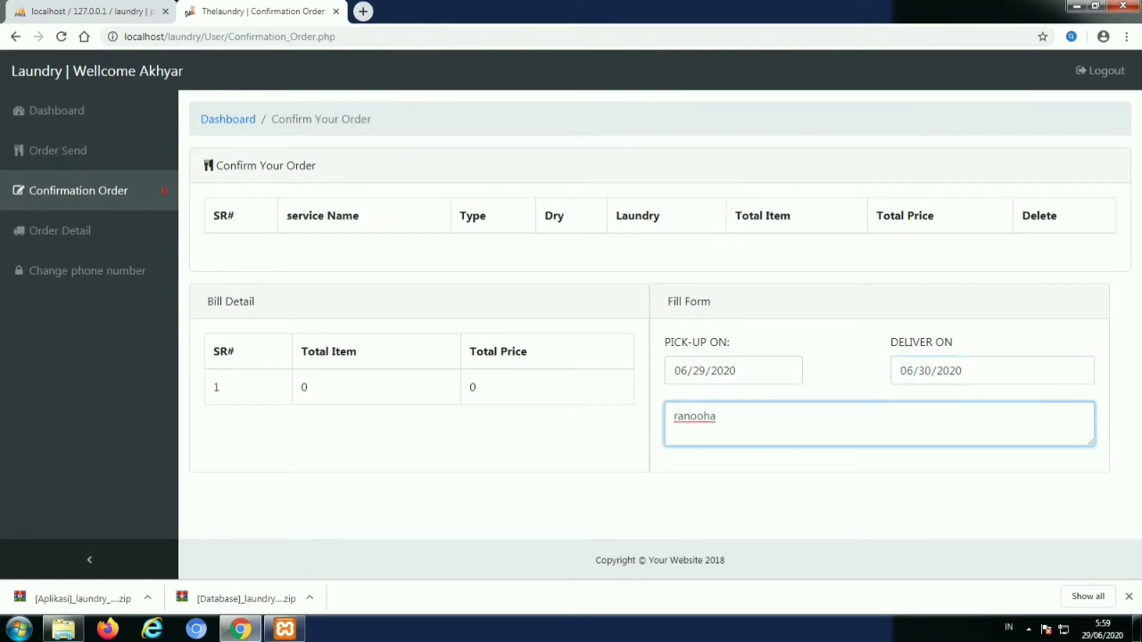
Look over the Order Status and Change Phone pages, then order a shirt under Men.s
left_click(60, 230)
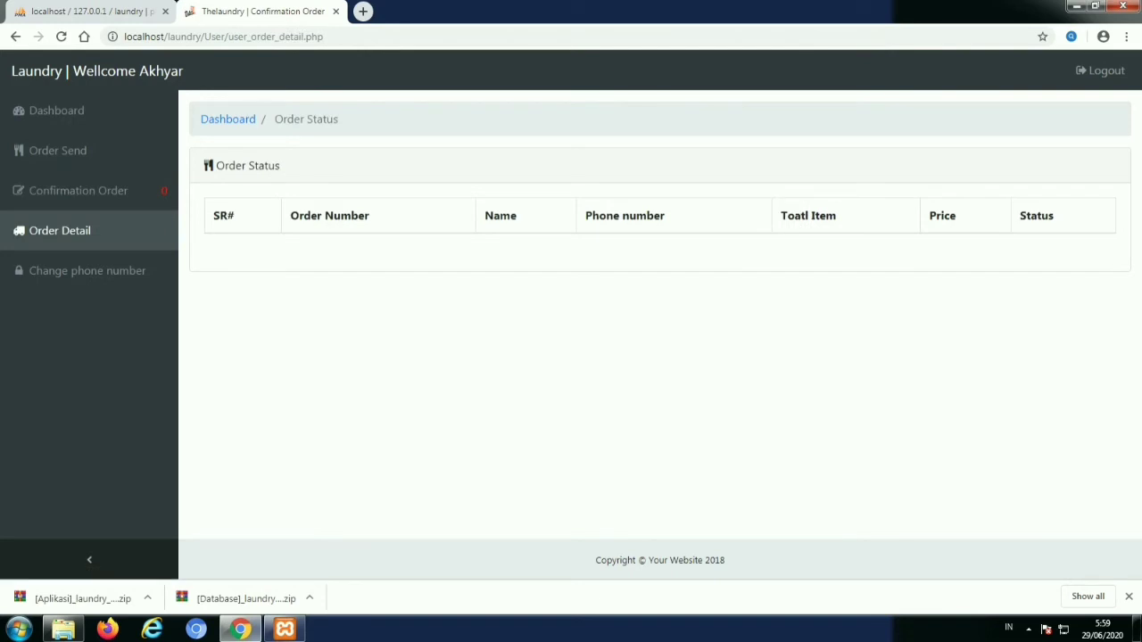
left_click(86, 270)
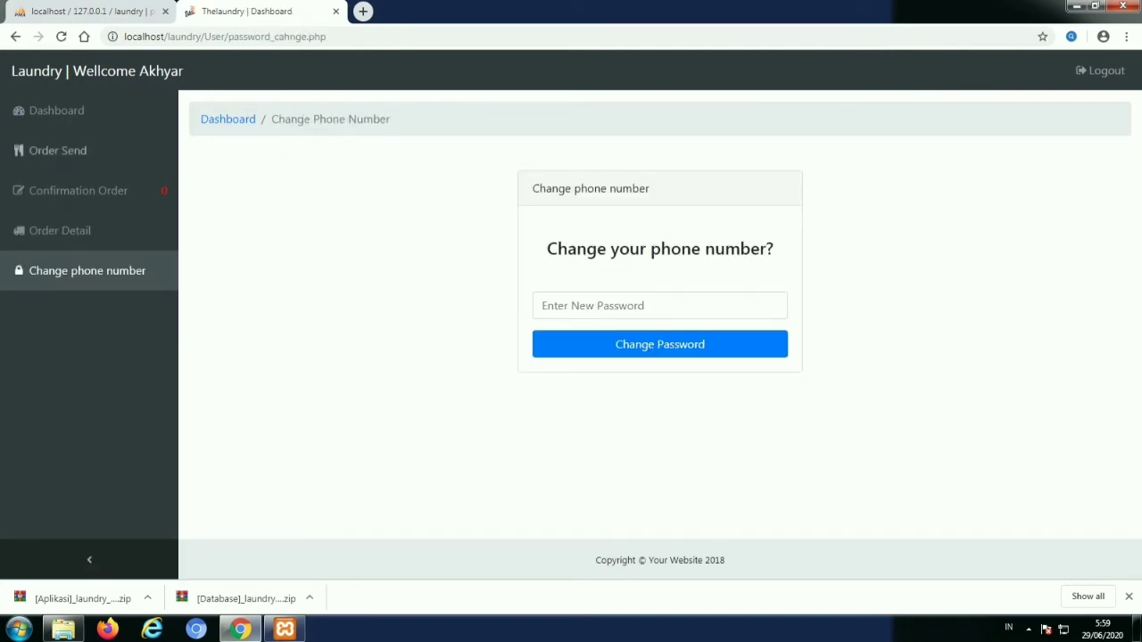
left_click(57, 150)
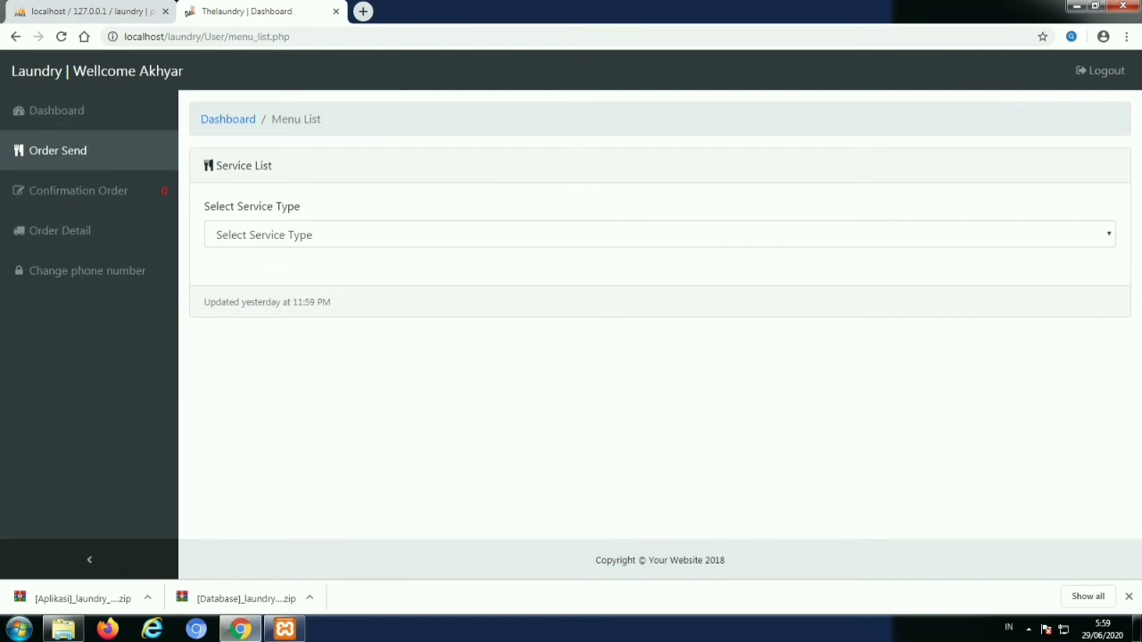
left_click(660, 235)
left_click(230, 255)
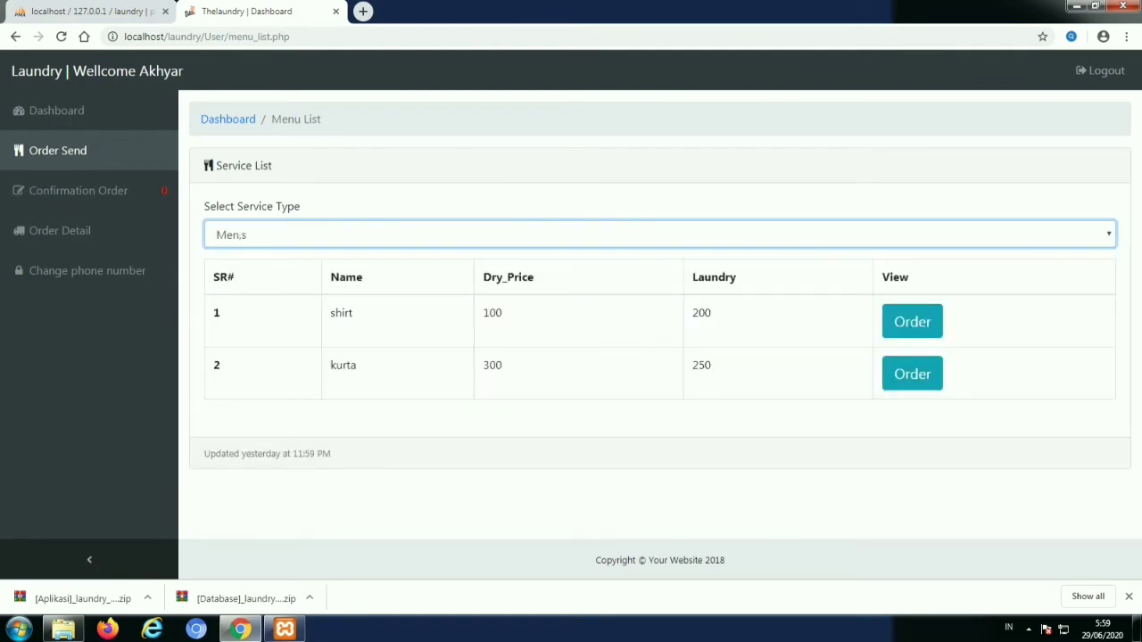
left_click(912, 321)
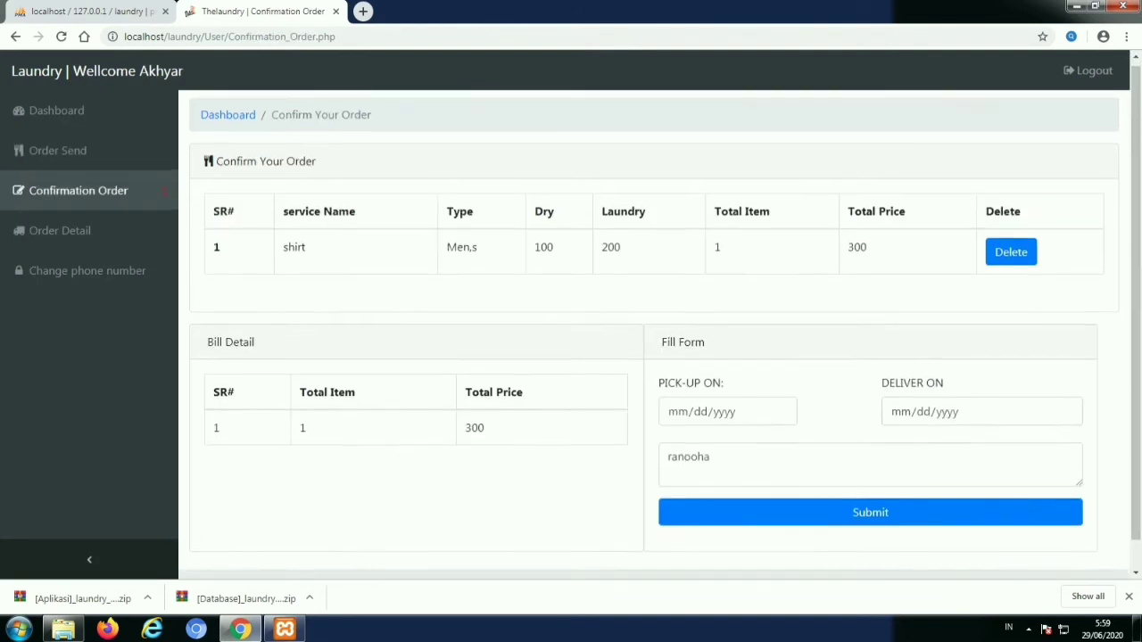
Set pick-up to 06/29/2020 and delivery to 06/30/2020, and submit the shirt order
scroll(727, 383, "down", 1)
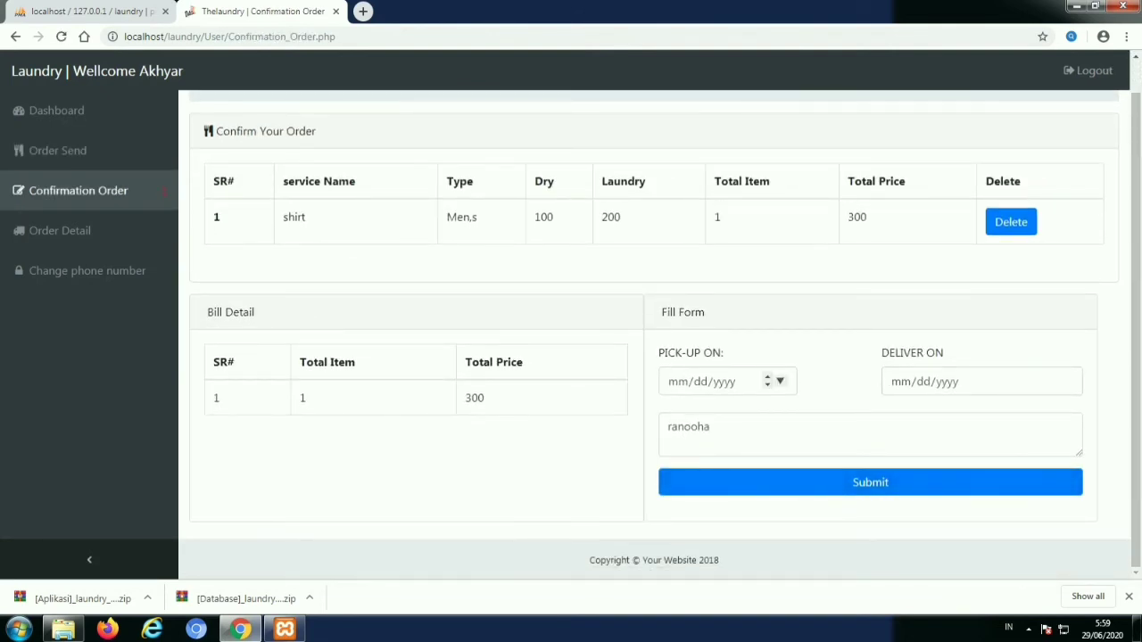
left_click(780, 381)
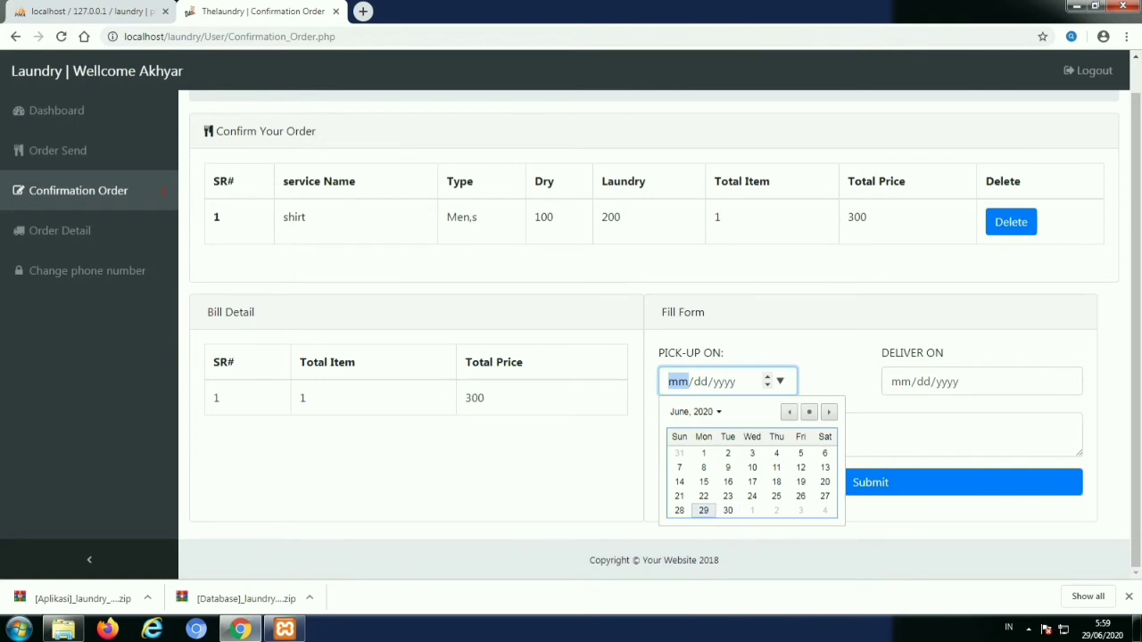
left_click(703, 510)
left_click(1066, 381)
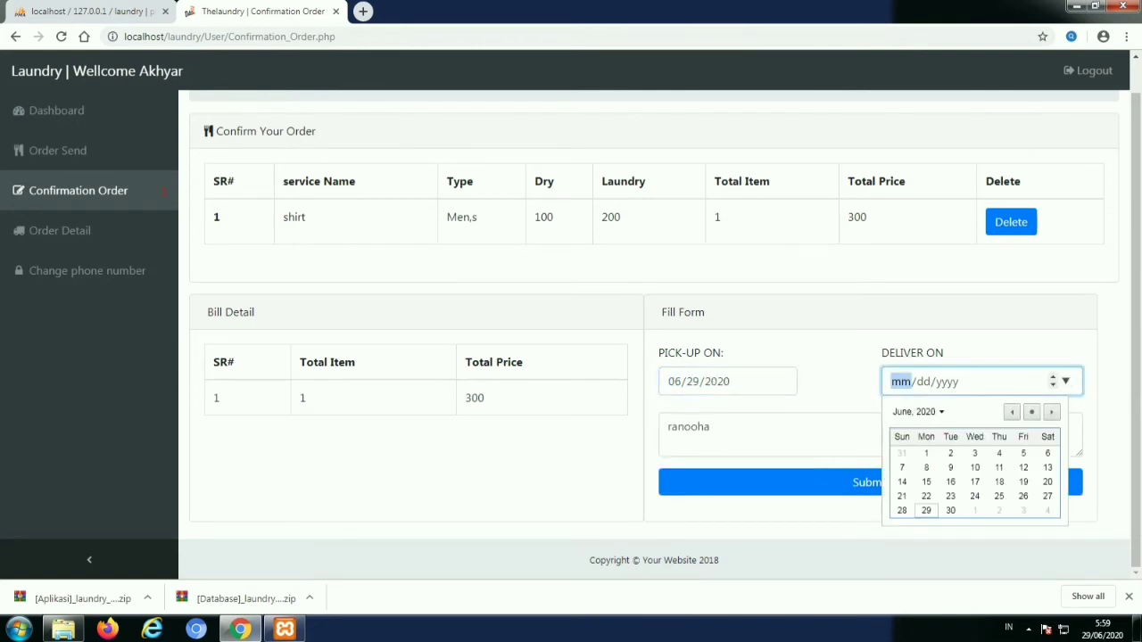
left_click(951, 510)
left_click(870, 482)
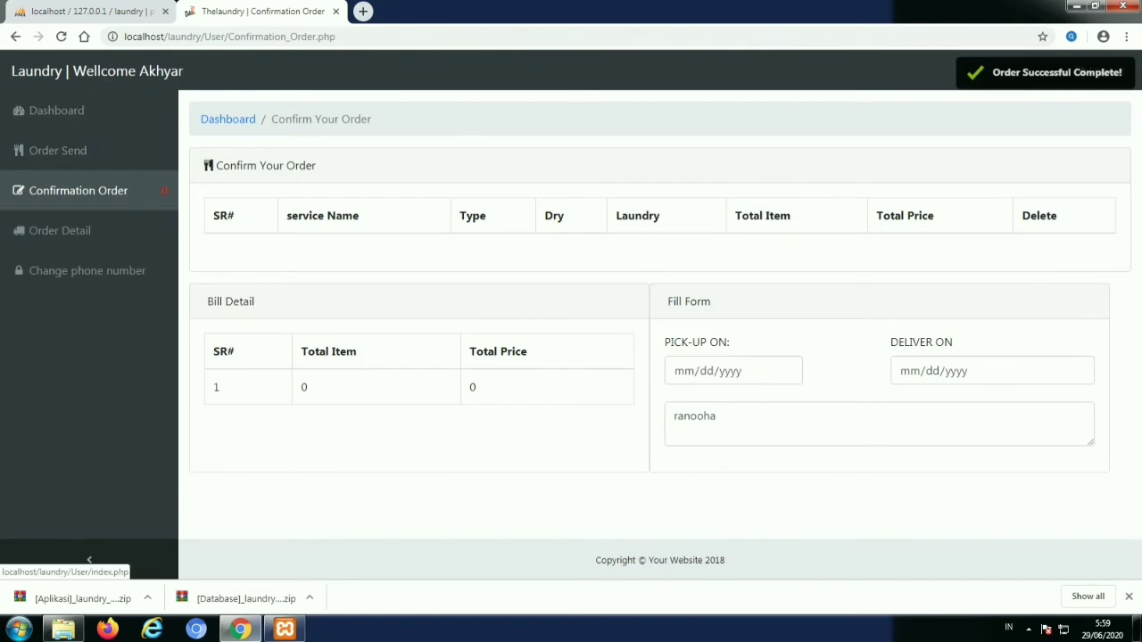
left_click_drag(334, 37, 228, 36)
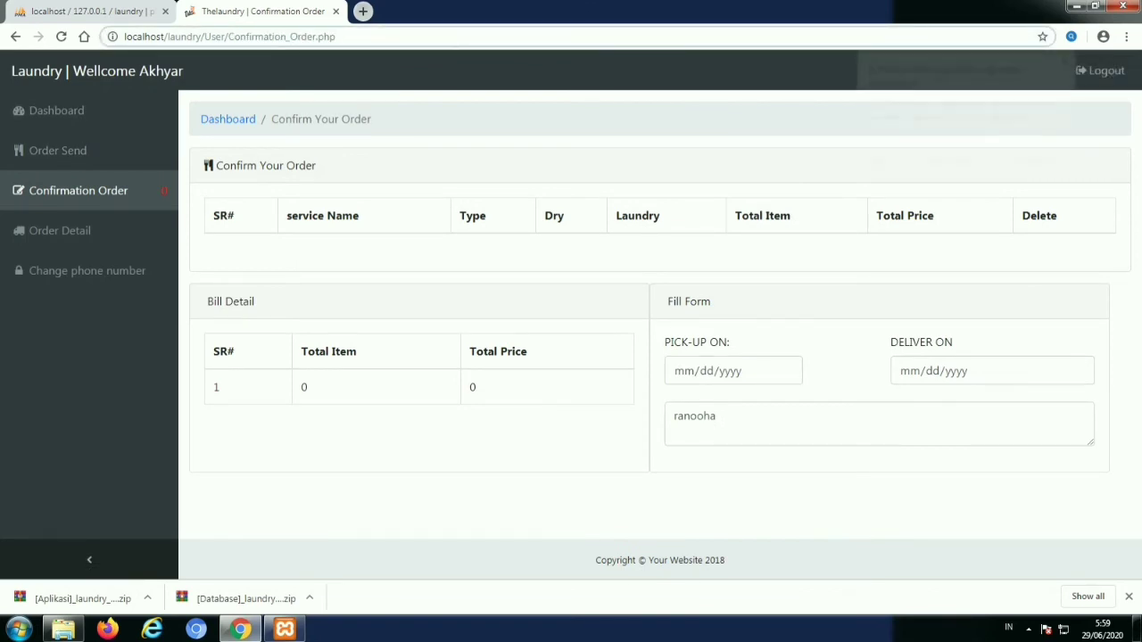
left_click(362, 11)
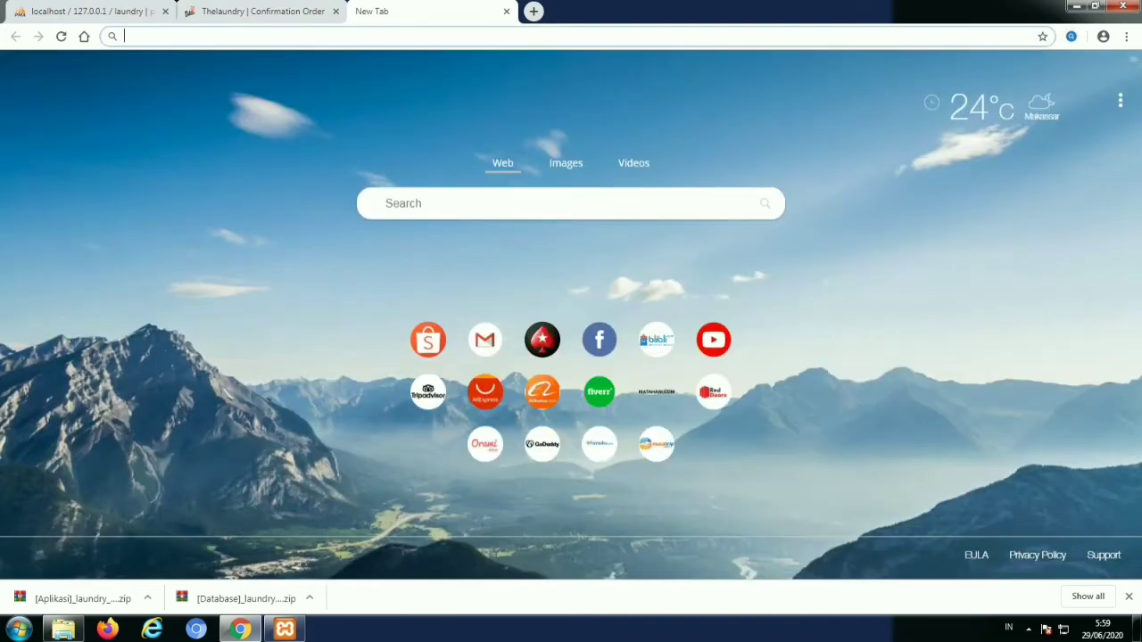
Load the admin portal login page at localhost/laundry/admin_portal/
type("loc")
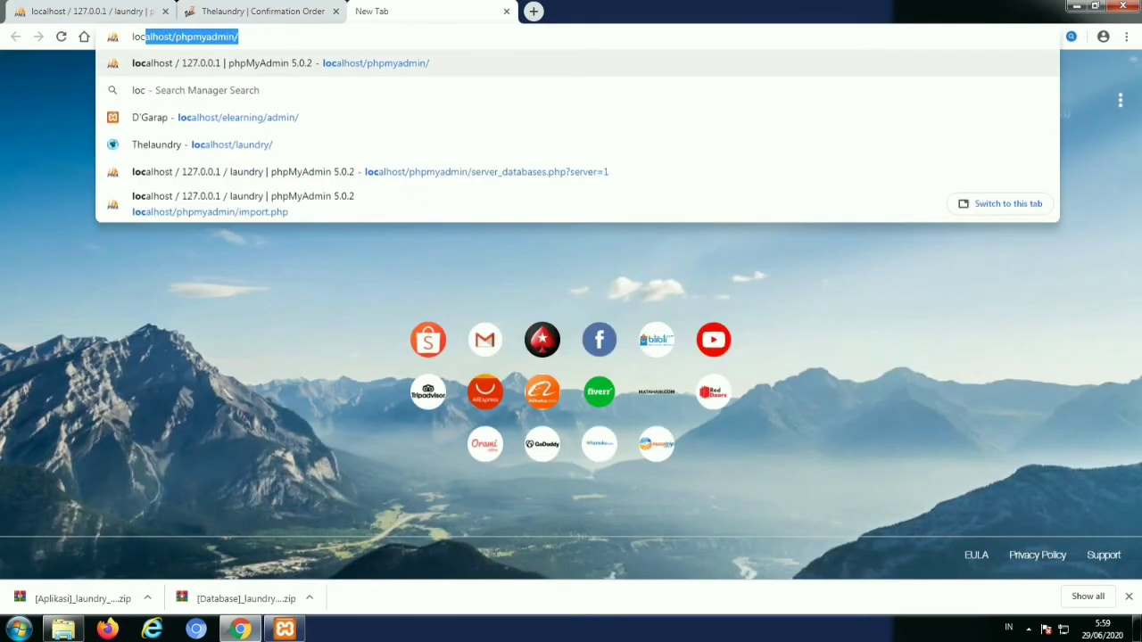
type("alhost")
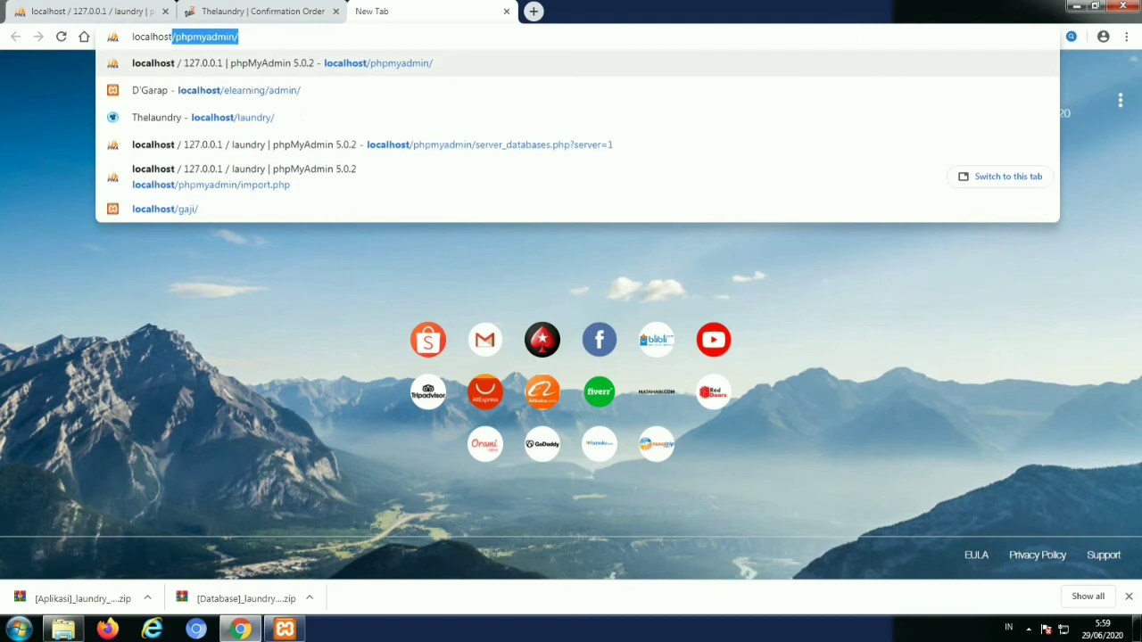
type("/laun")
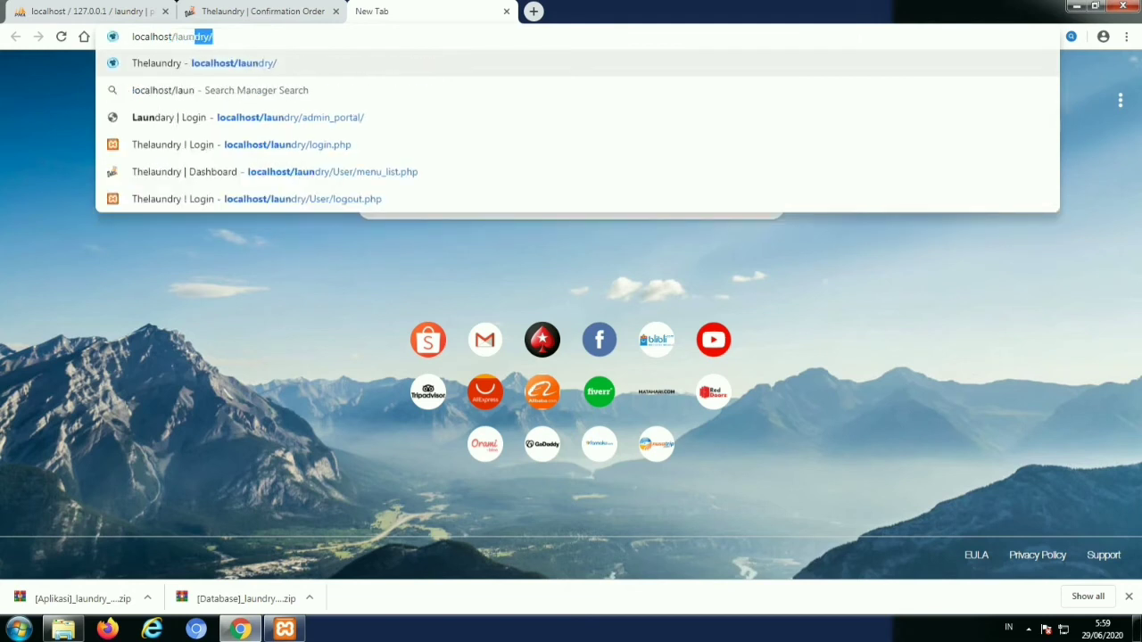
type("dry/a")
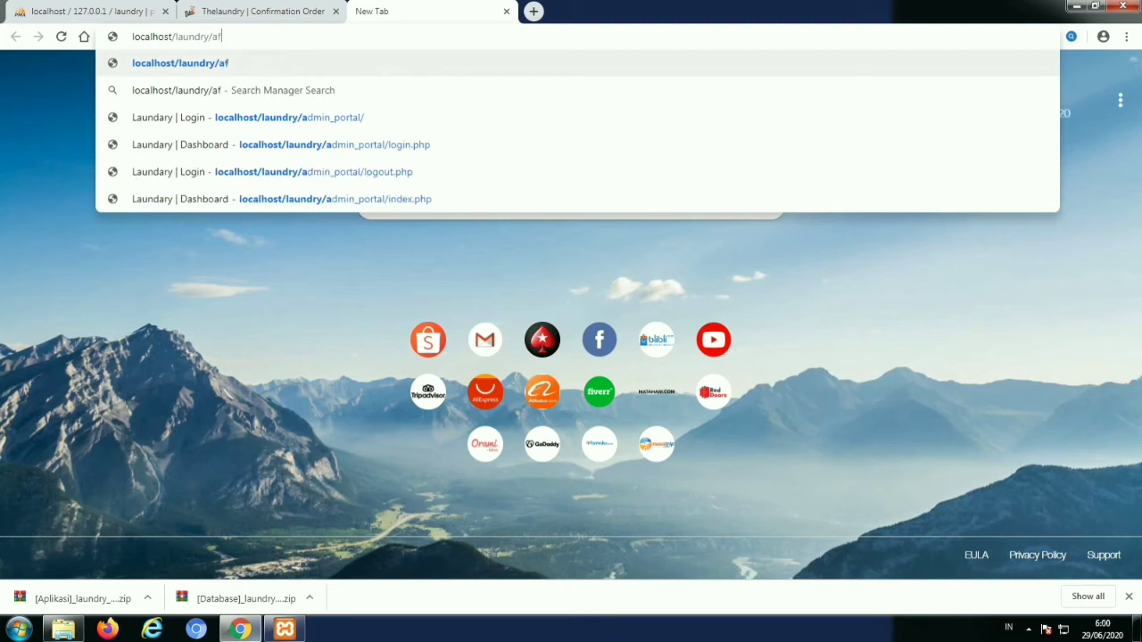
key("BackSpace")
type("ad")
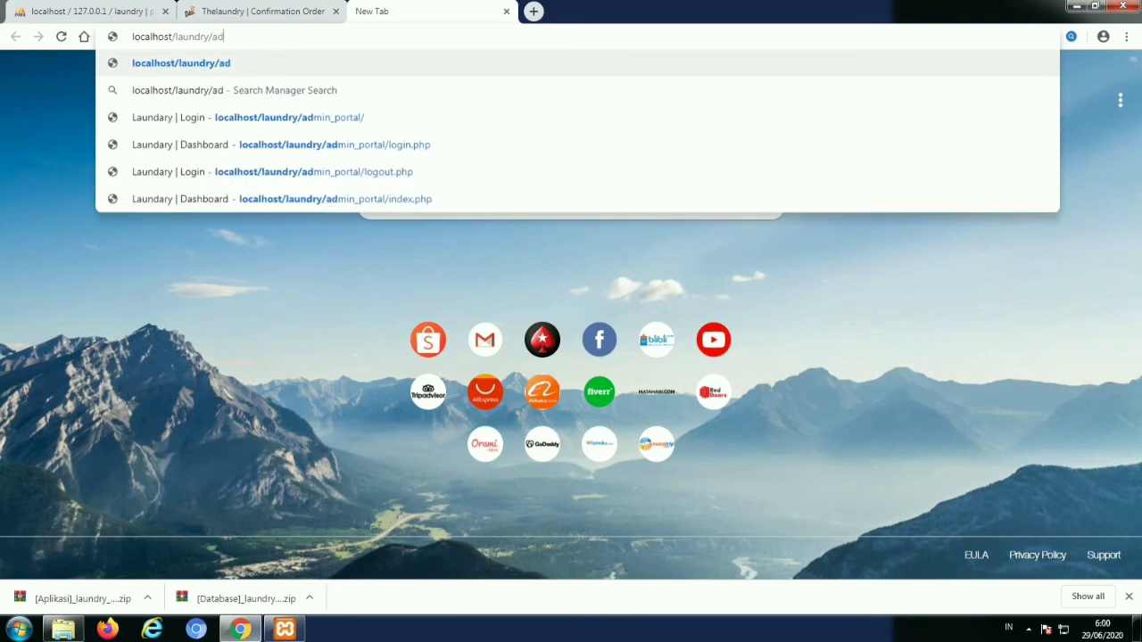
type("min")
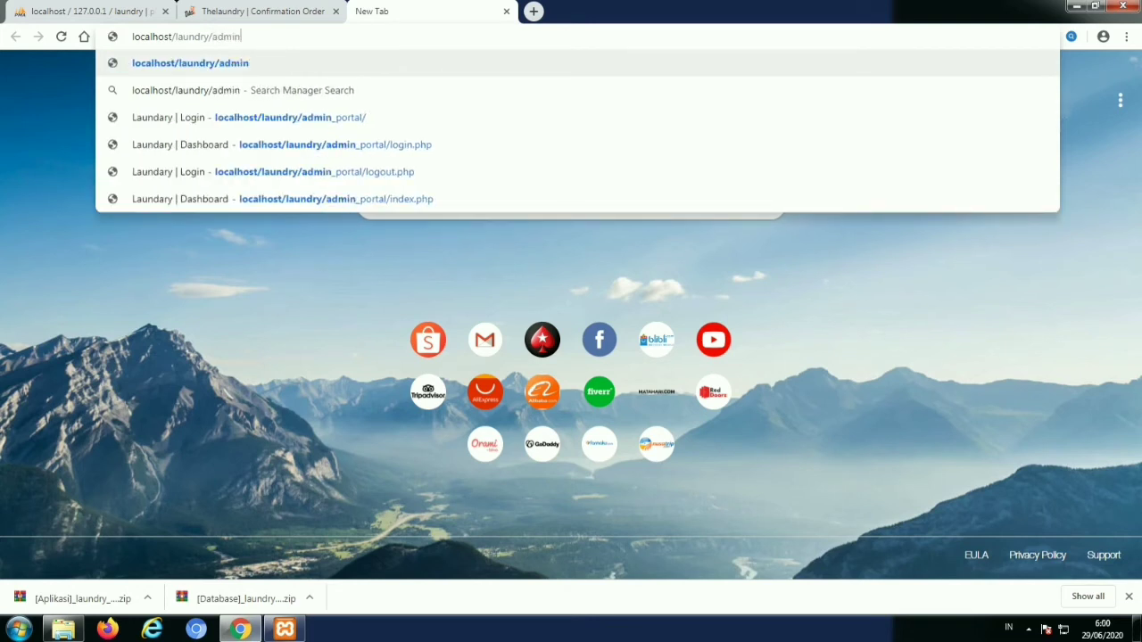
type("_po")
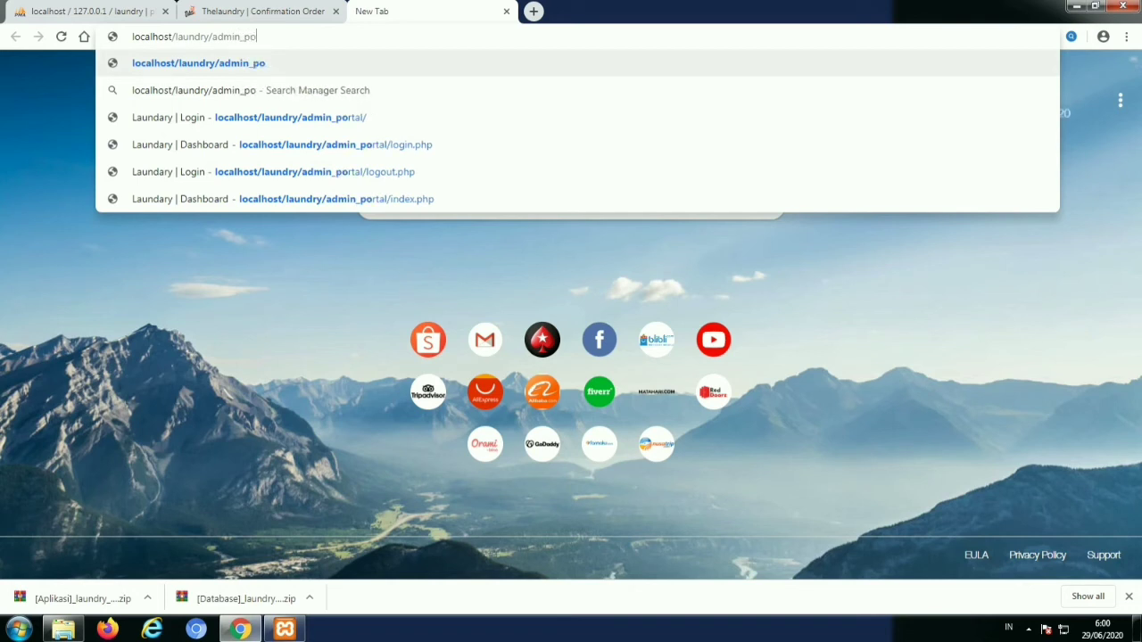
type("rtal")
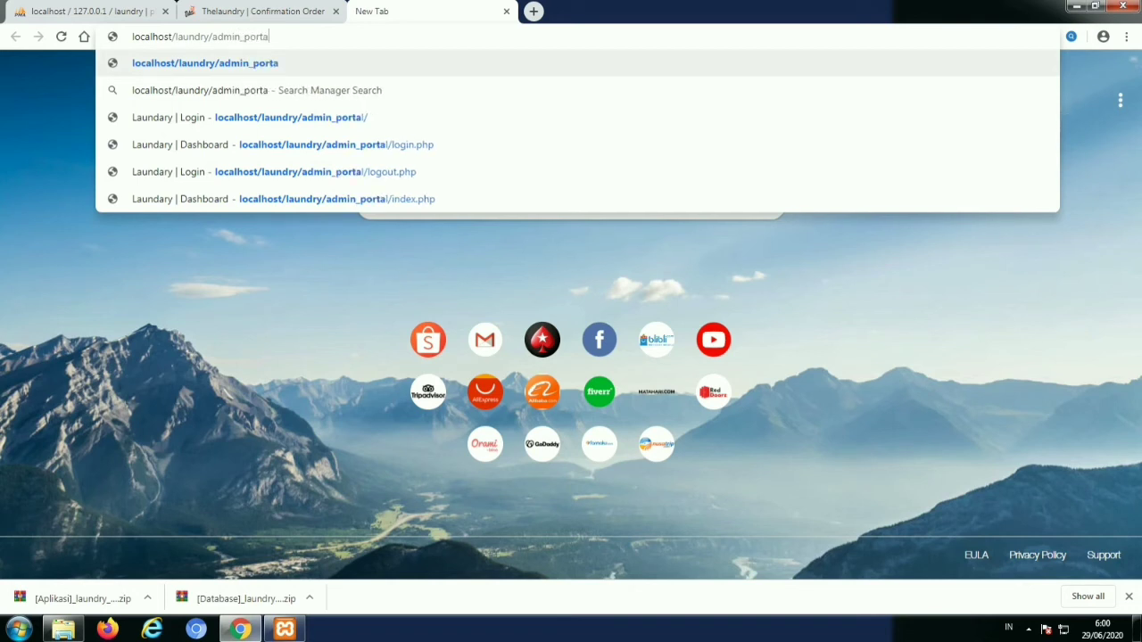
type("/")
key("Return")
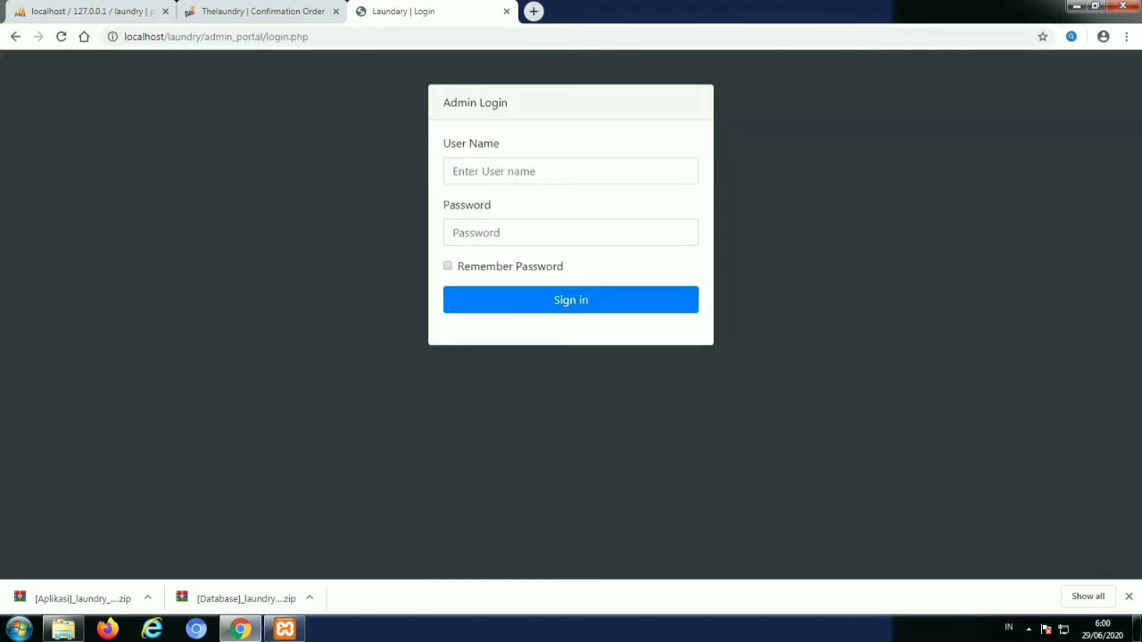
Sign in with the saved admin user name and the admin password
left_click(570, 170)
key("Down")
key("Return")
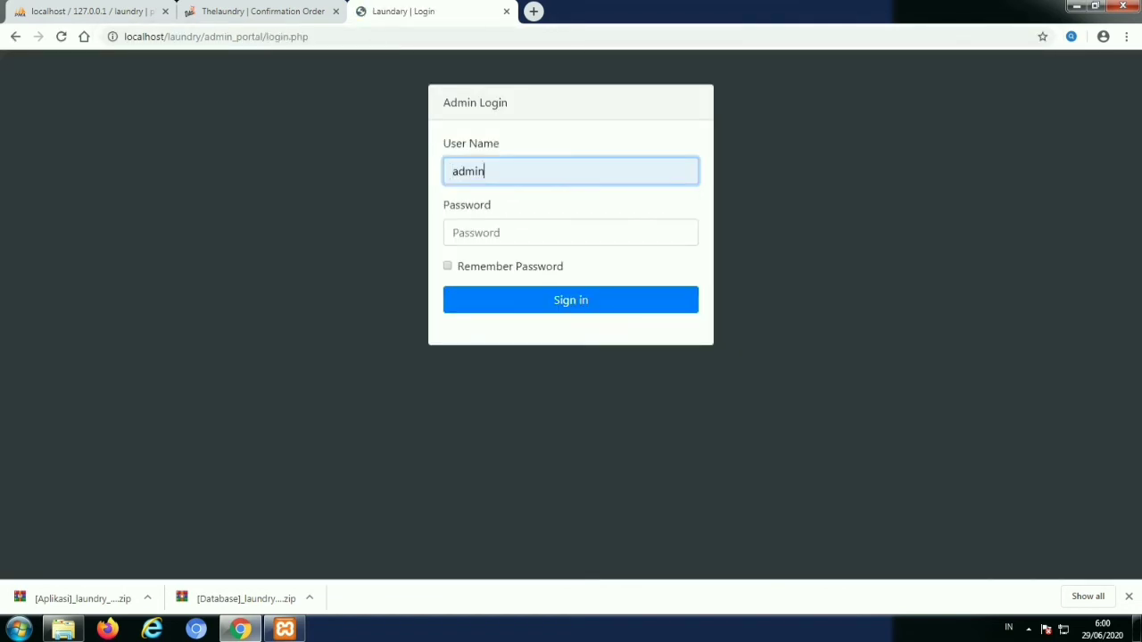
key("Tab")
type("admin")
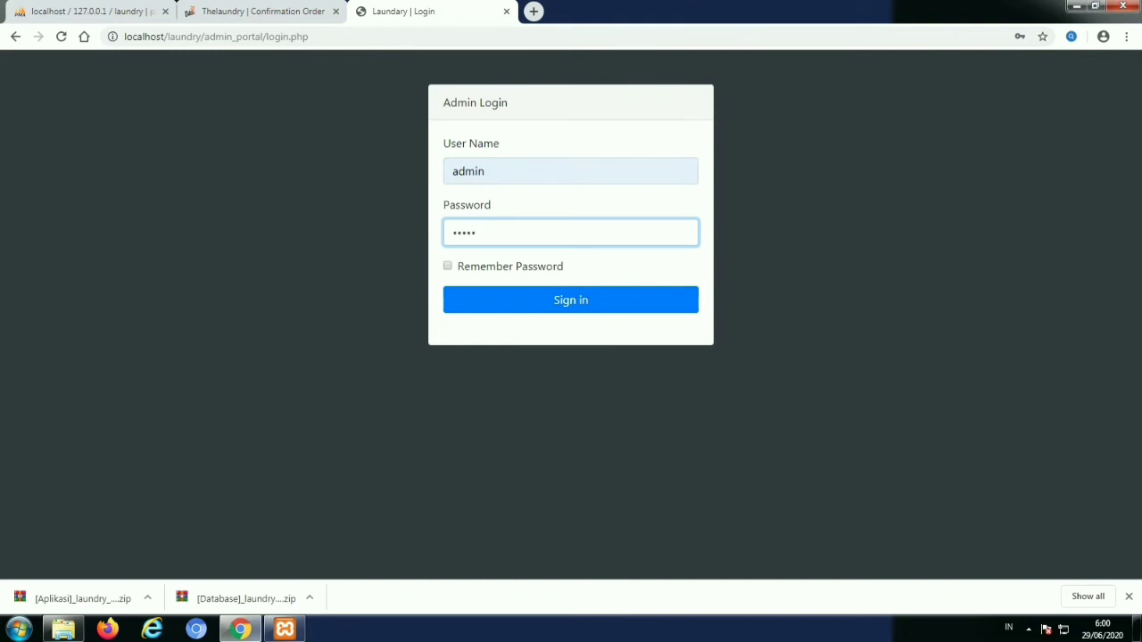
key("Return")
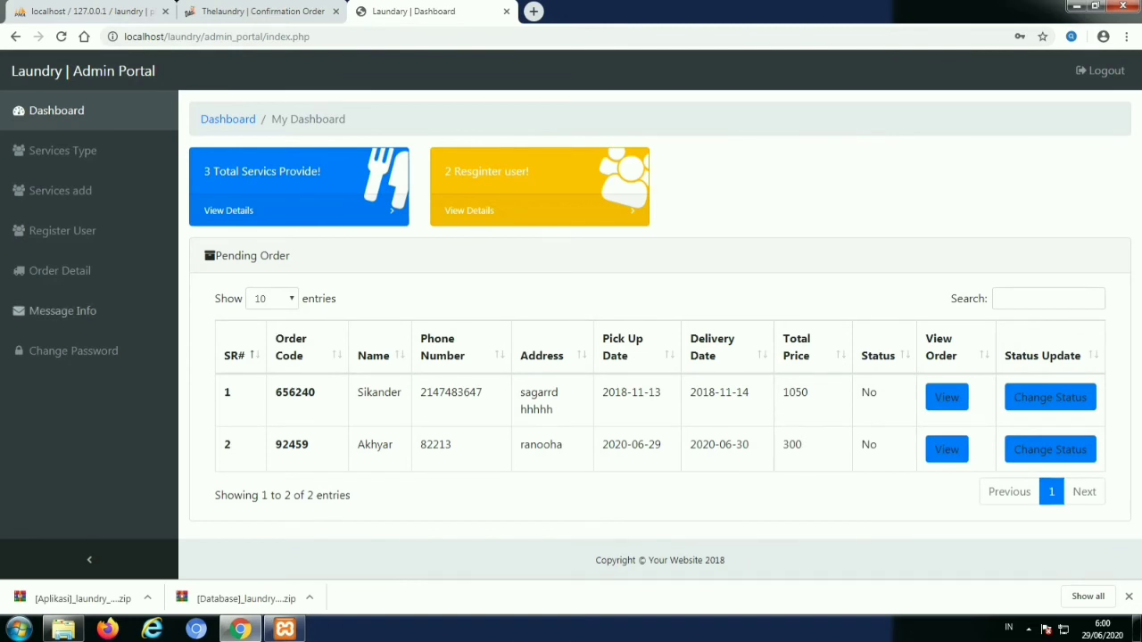
Add a new service type named Avila
left_click(55, 150)
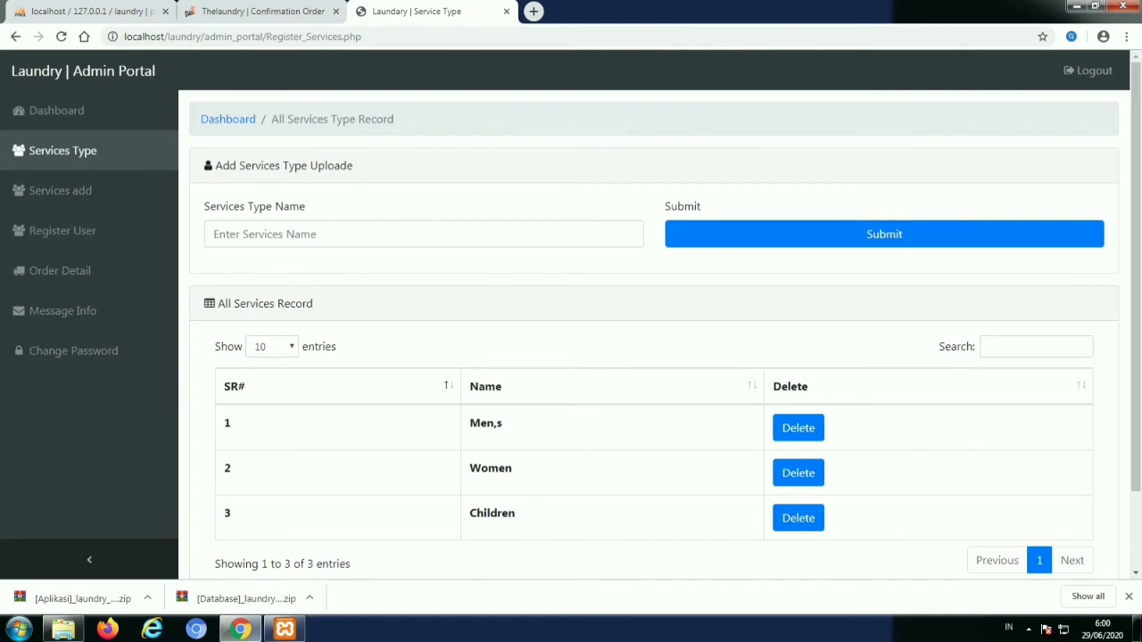
left_click(313, 235)
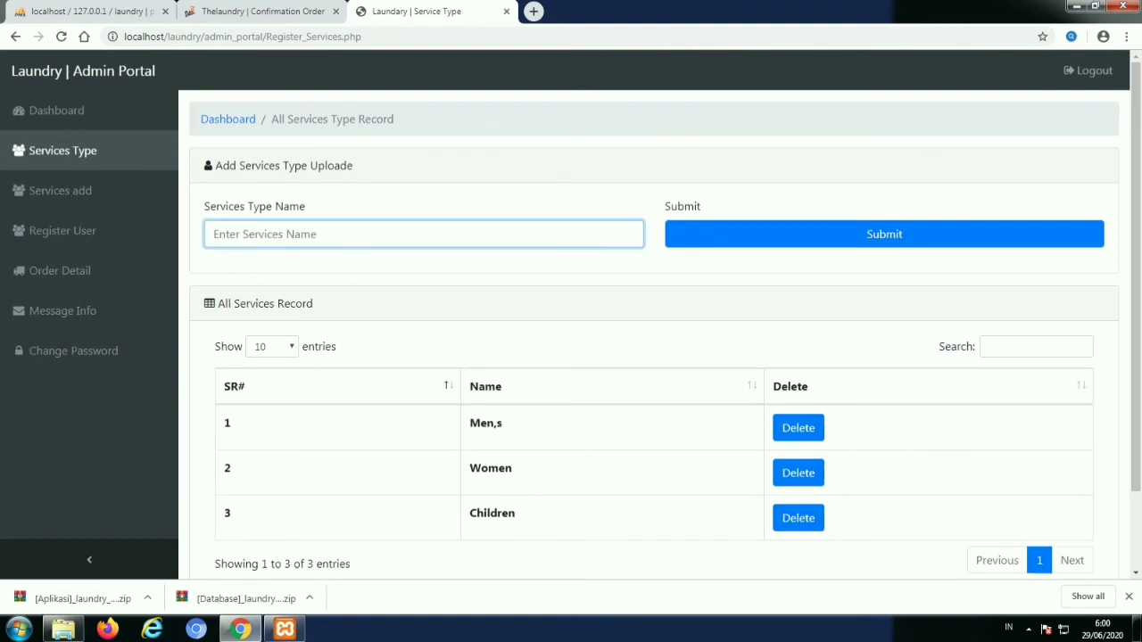
type("Avila")
key("Tab")
key("Return")
scroll(660, 335, "down", 2)
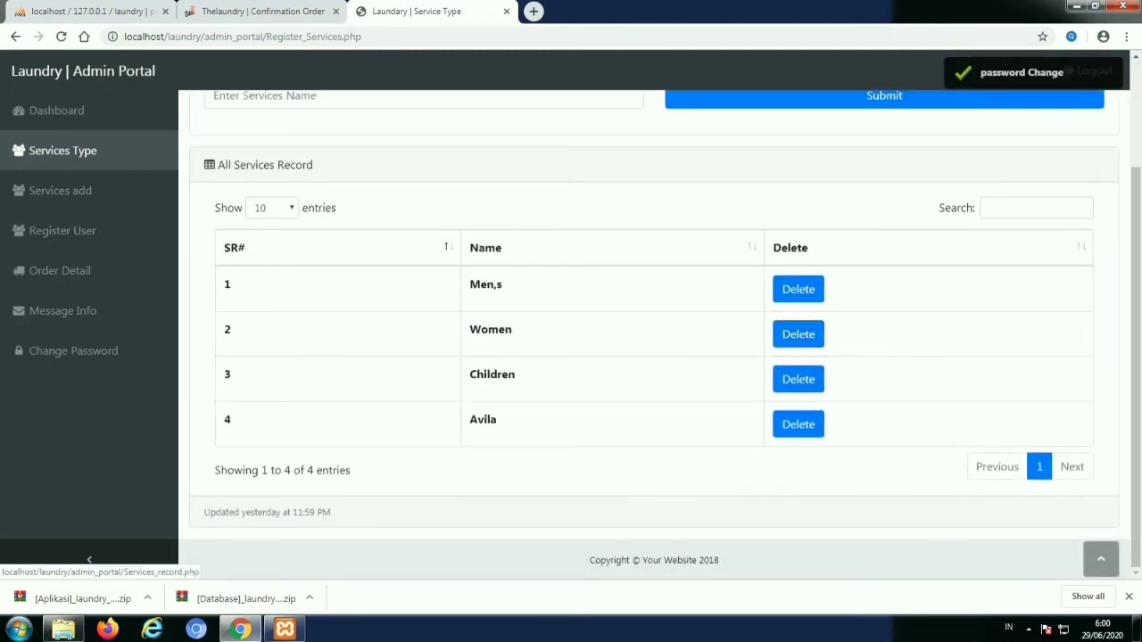
Start a new service under the Men,s type, named Avila
left_click(60, 190)
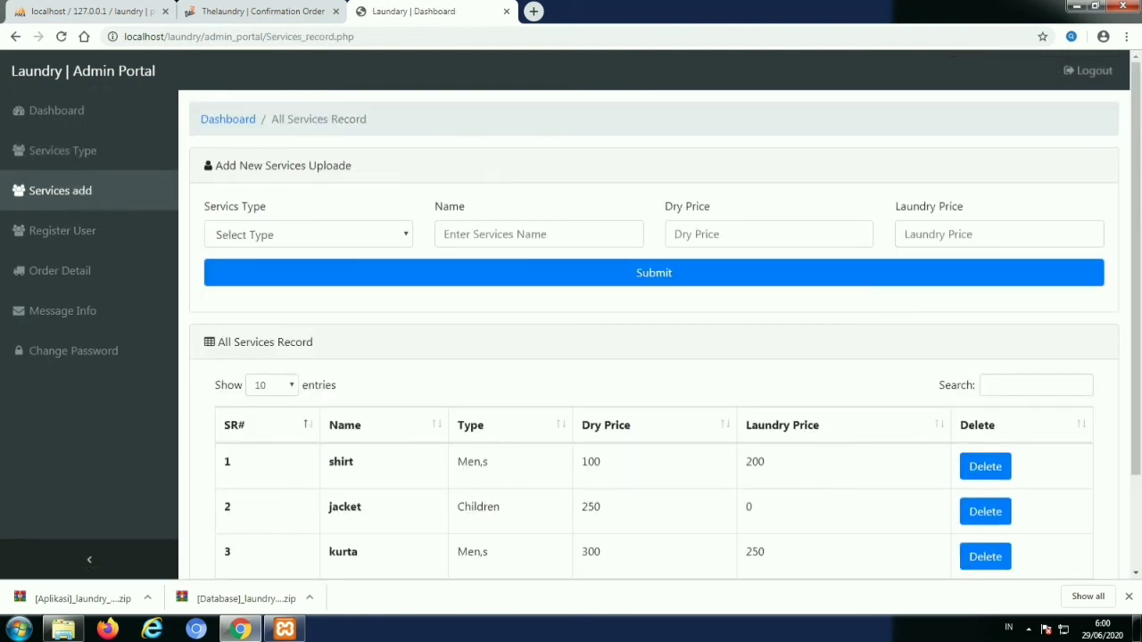
left_click(308, 234)
left_click(230, 255)
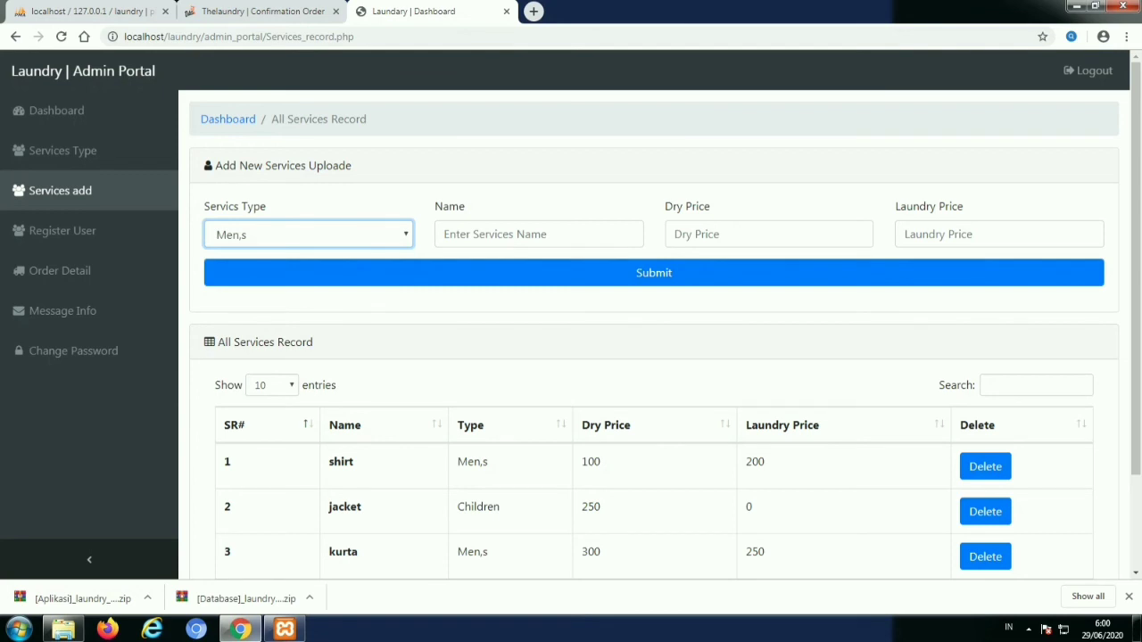
left_click(539, 233)
type("A")
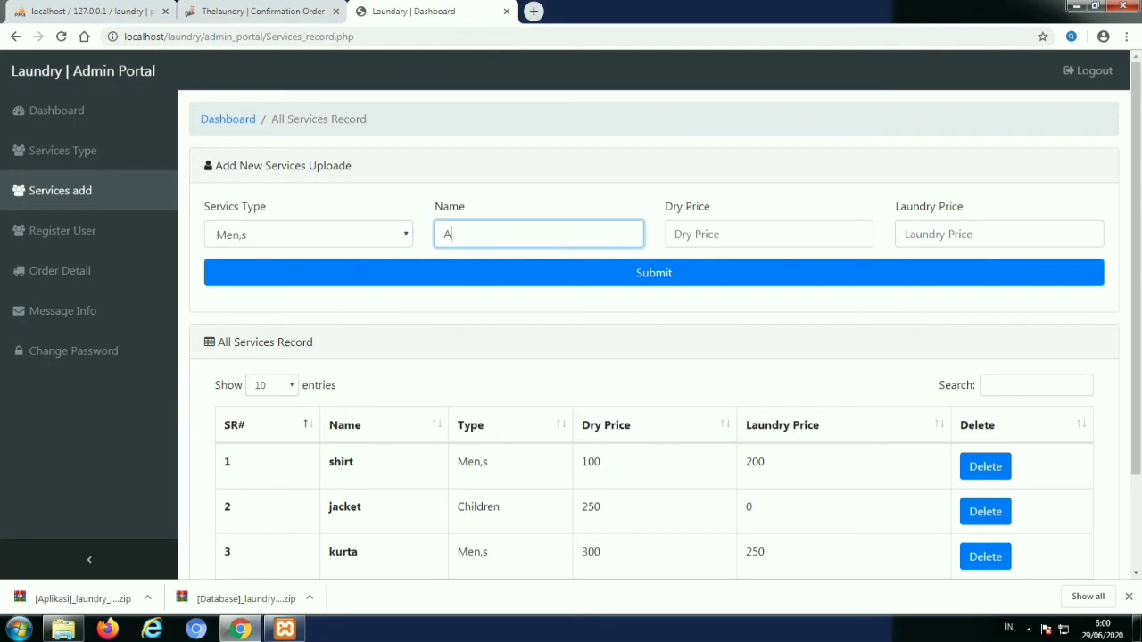
type("vila")
Price the Avila service at 1 dry and 10000 laundry, submit it, and view Register User
key("Tab")
type("-1")
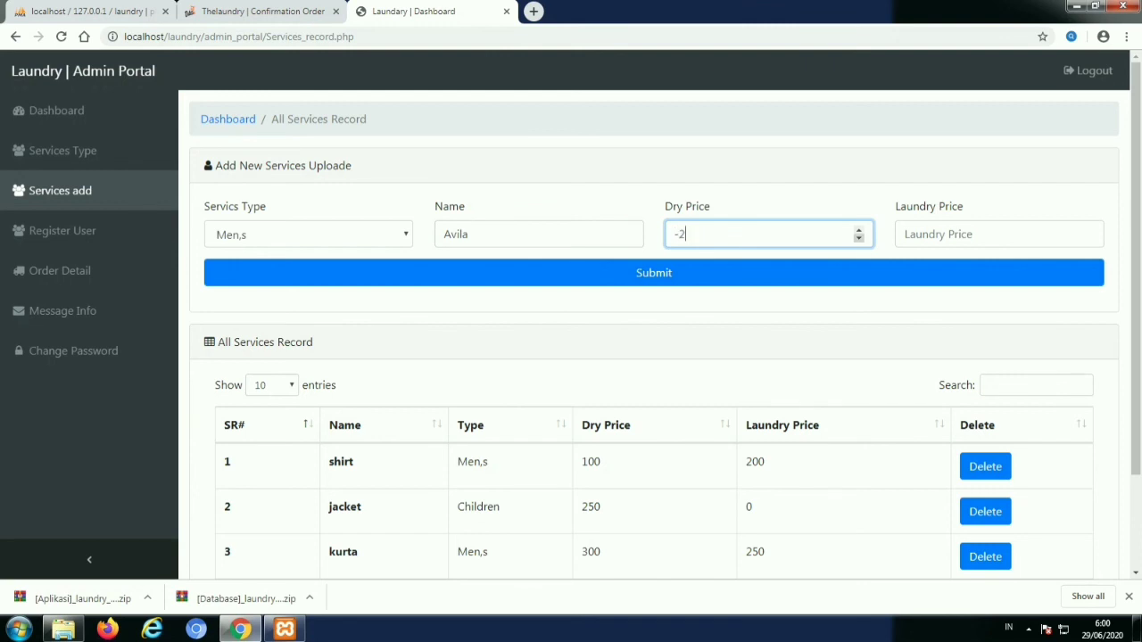
key("Up")
key("Up")
key("Up")
key("Tab")
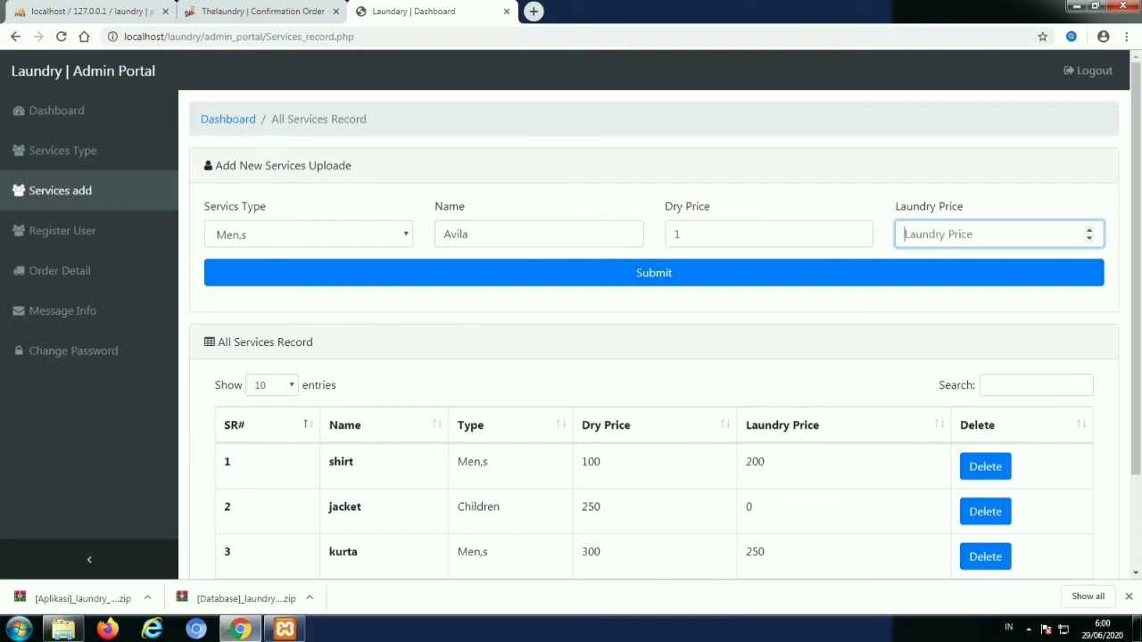
type("10000")
scroll(654, 330, "down", 1)
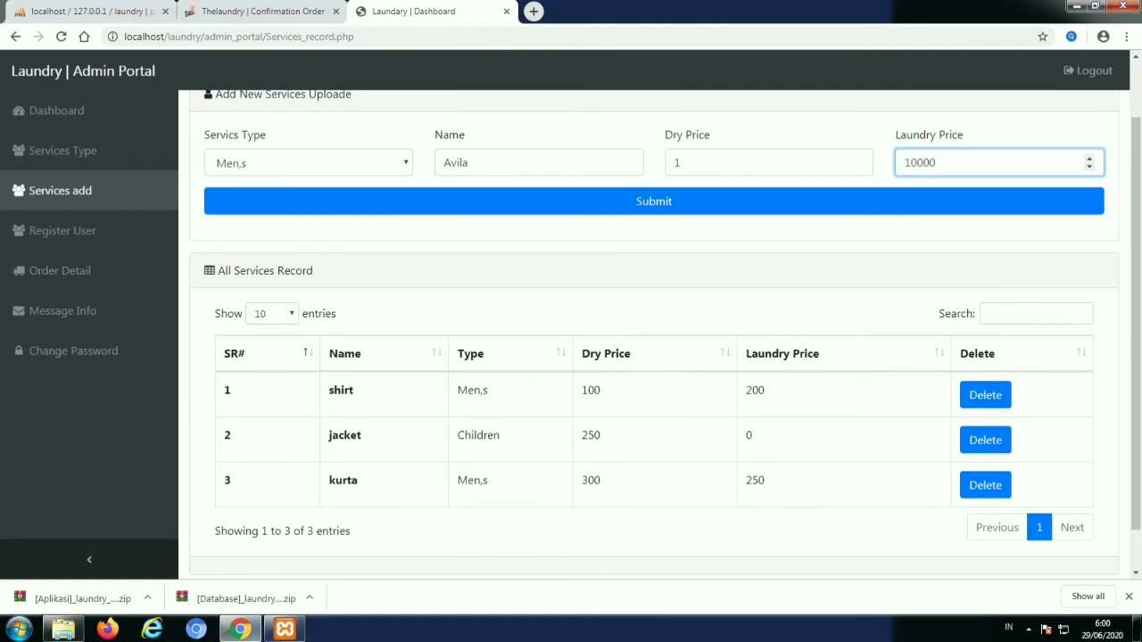
key("Return")
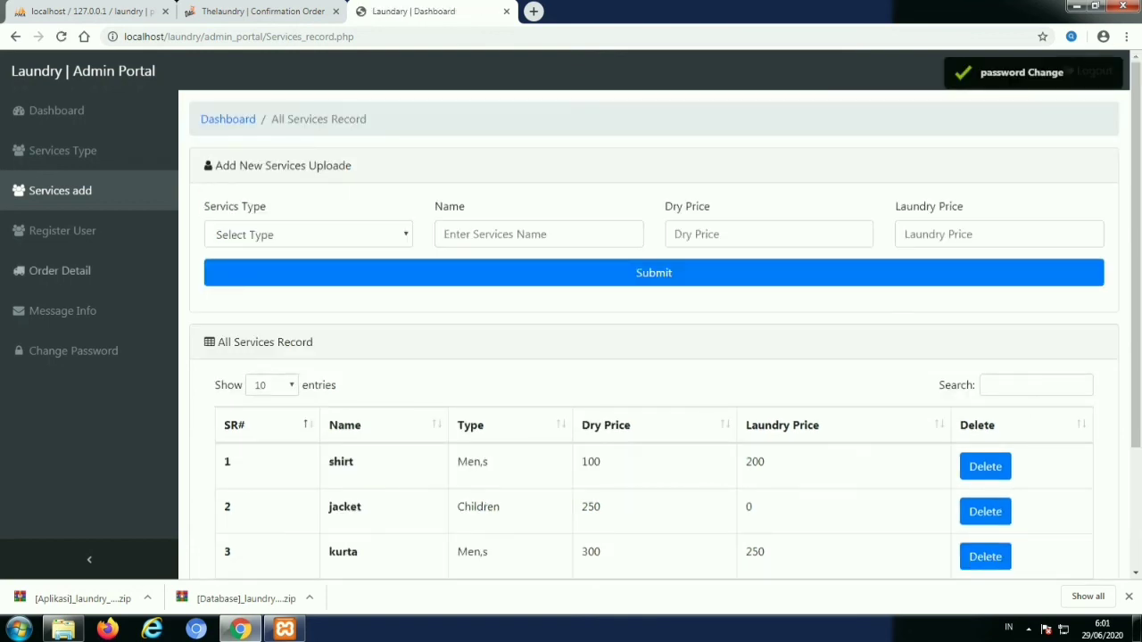
left_click(61, 230)
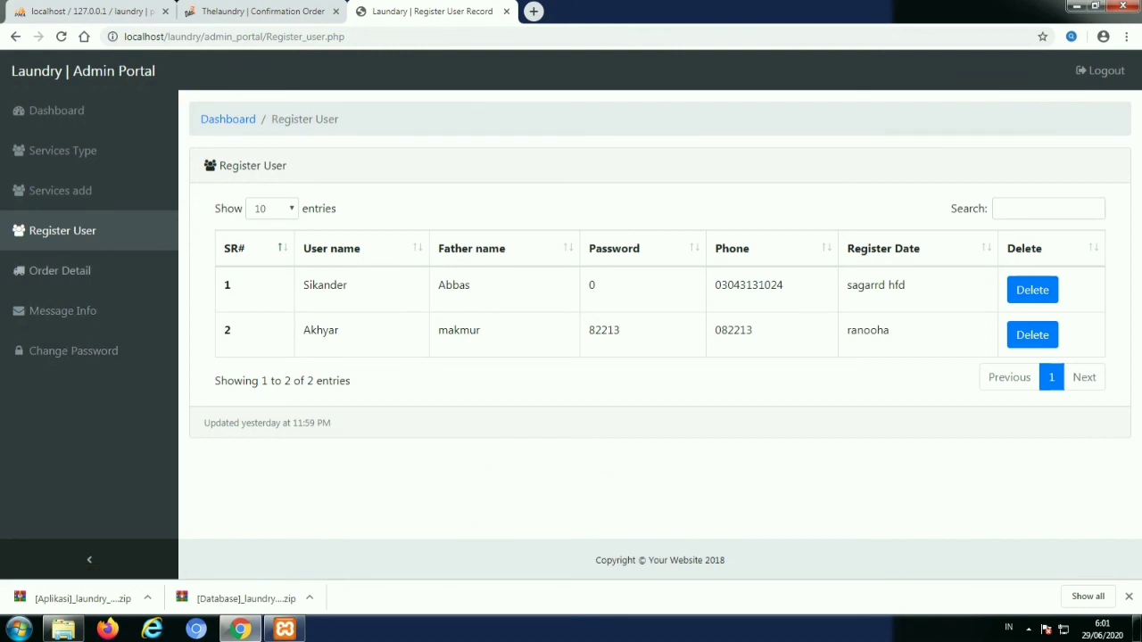
Review the Order Detail list, Message Info page and services list for Avila
left_click(60, 270)
scroll(654, 357, "down", 2)
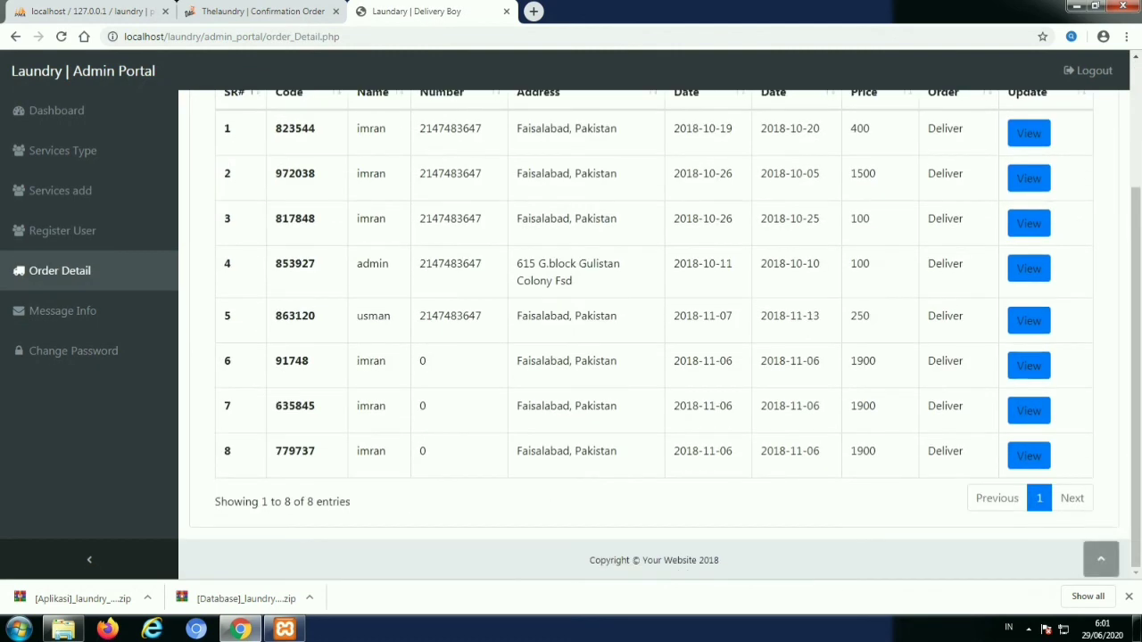
scroll(654, 357, "up", 2)
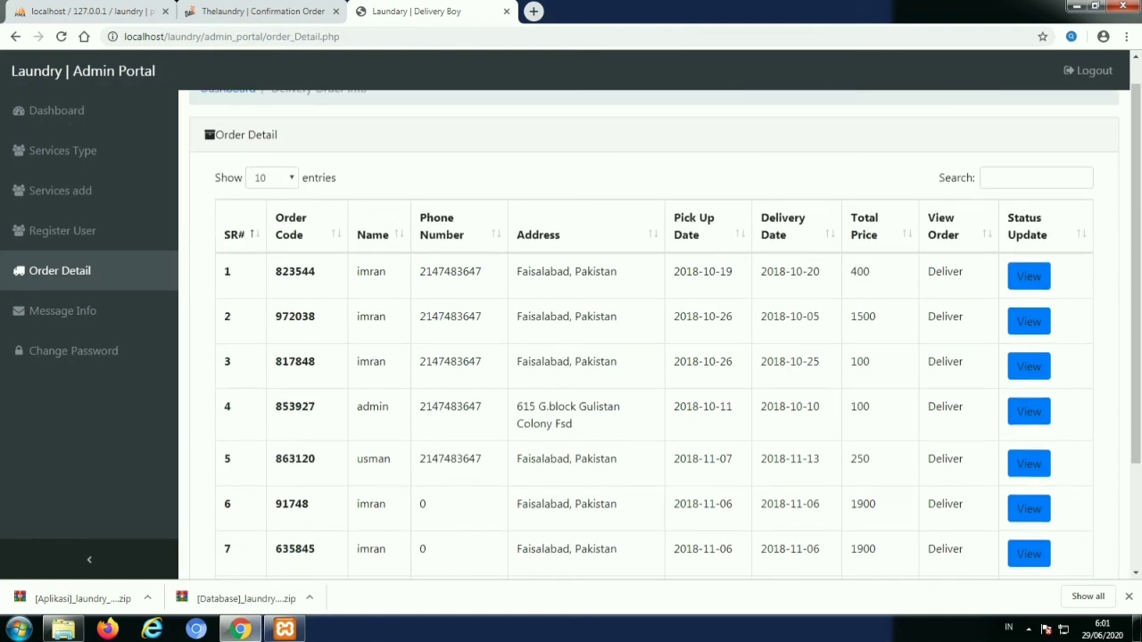
scroll(654, 357, "down", 1)
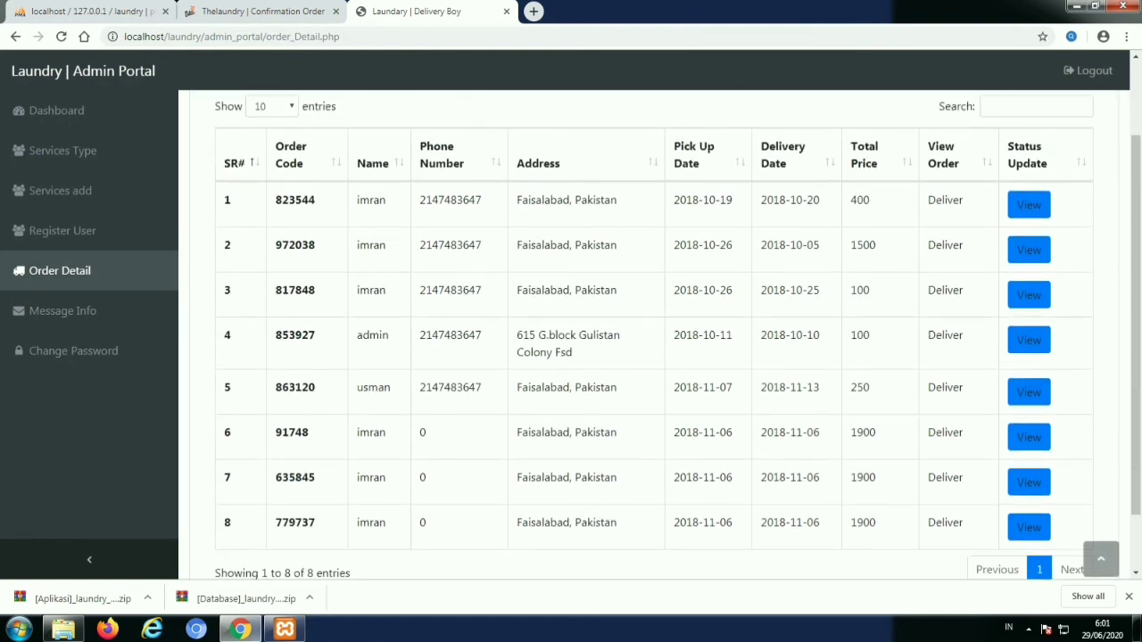
scroll(654, 357, "down", 1)
left_click(63, 310)
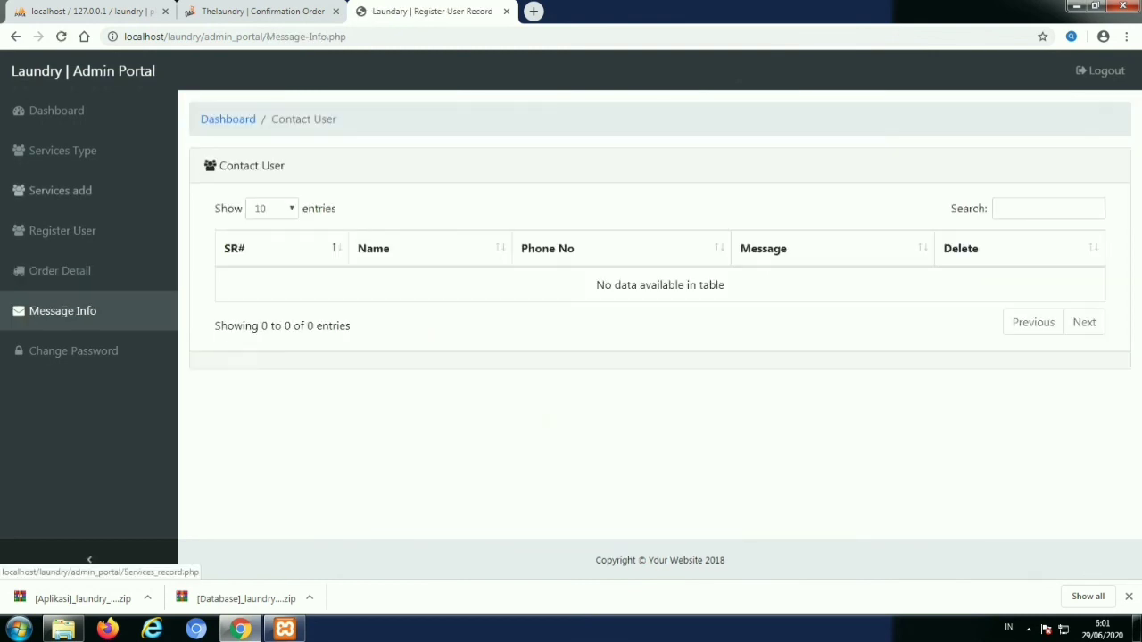
left_click(59, 190)
scroll(654, 357, "down", 3)
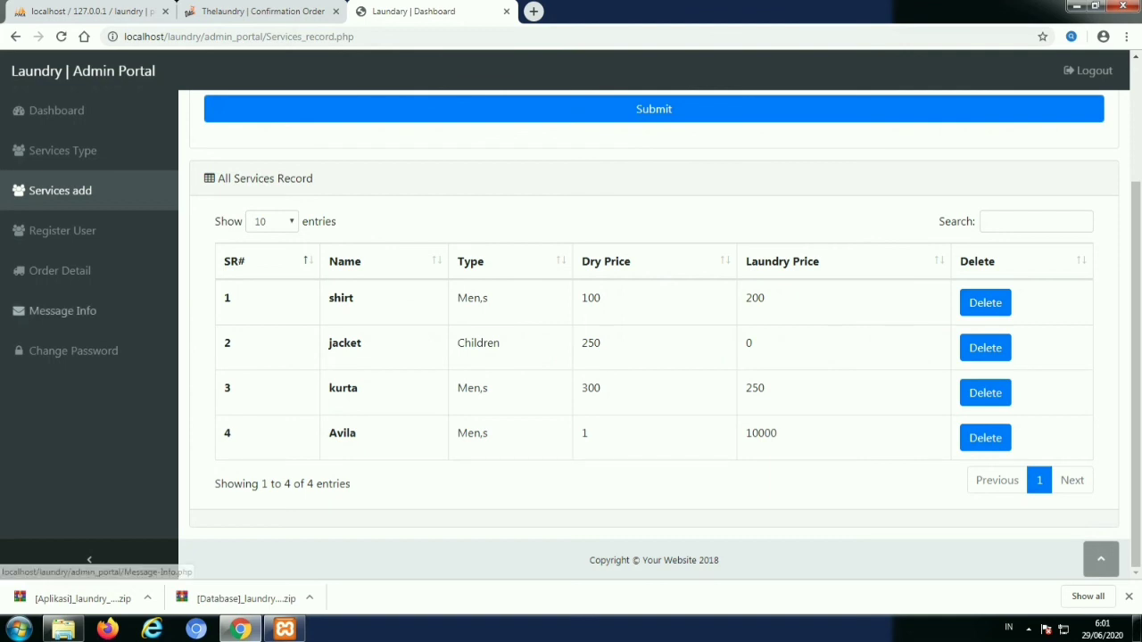
Check the service types list, then glance at the order confirmation and phpMyAdmin tabs
left_click(62, 150)
scroll(654, 357, "down", 3)
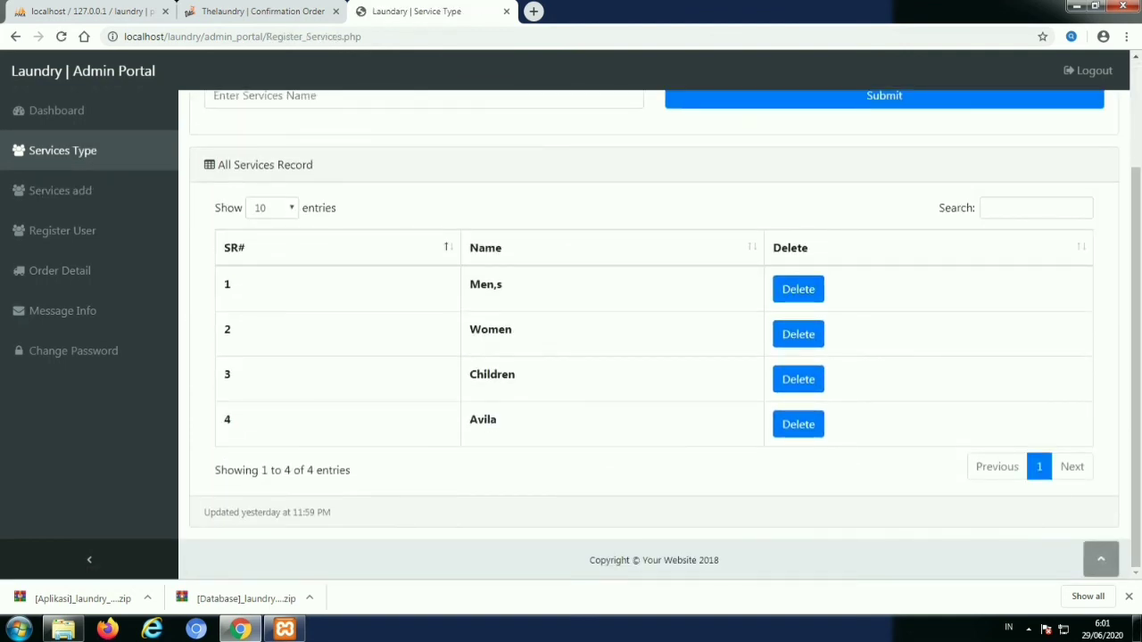
scroll(654, 357, "up", 3)
scroll(653, 357, "down", 3)
left_click(262, 11)
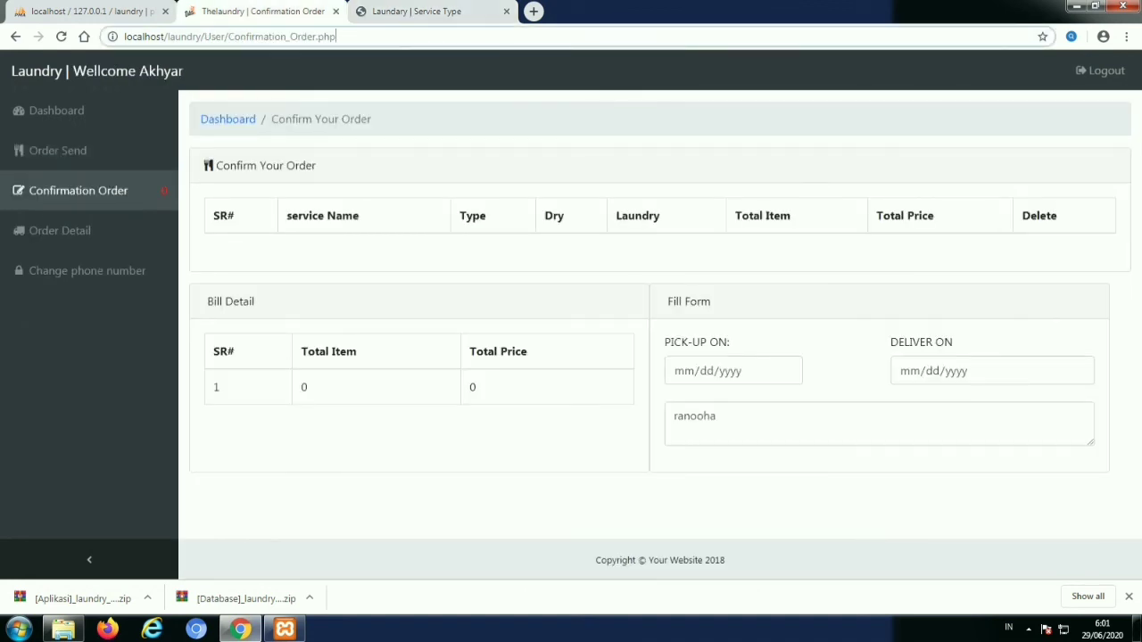
left_click(89, 10)
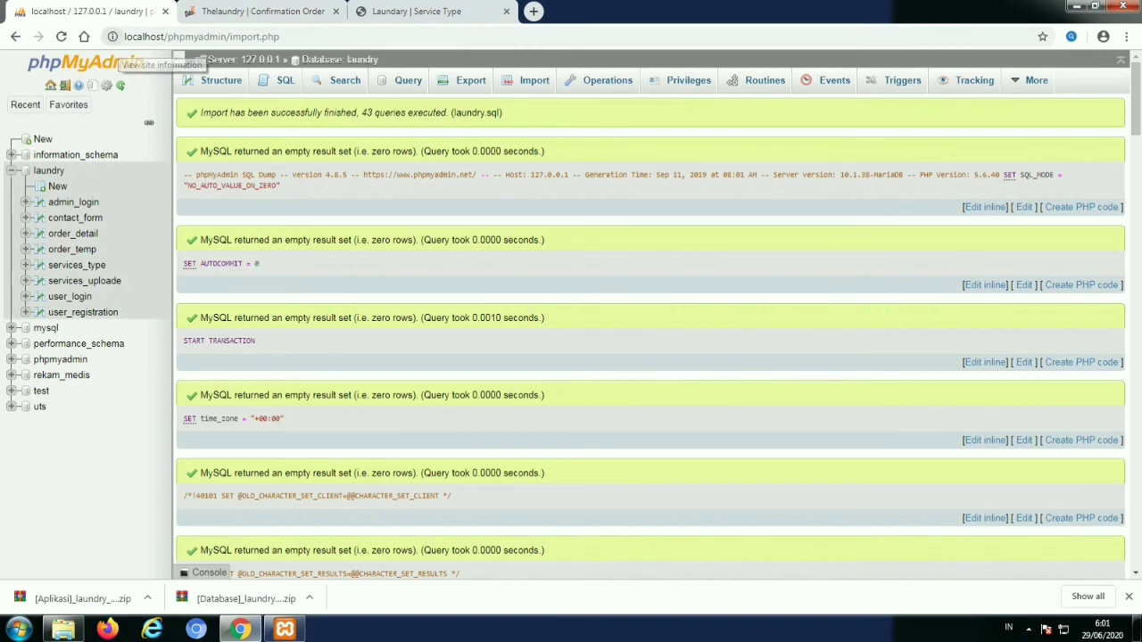
left_click(415, 10)
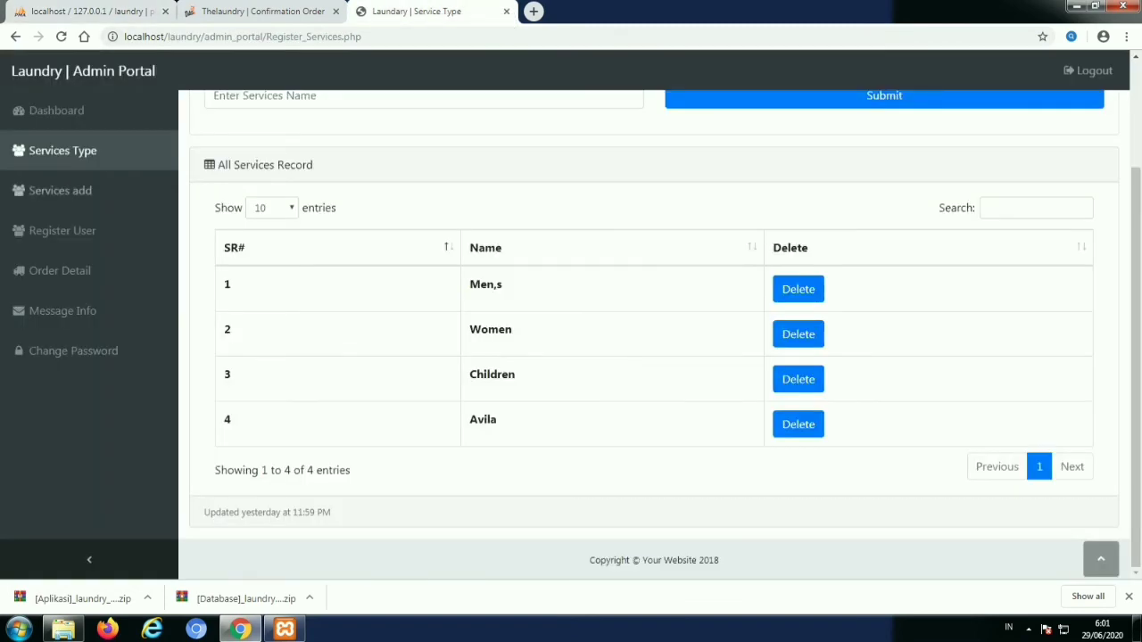
Return to the services list showing shirt, jacket and kurta, then minimize Chrome
scroll(654, 330, "up", 2)
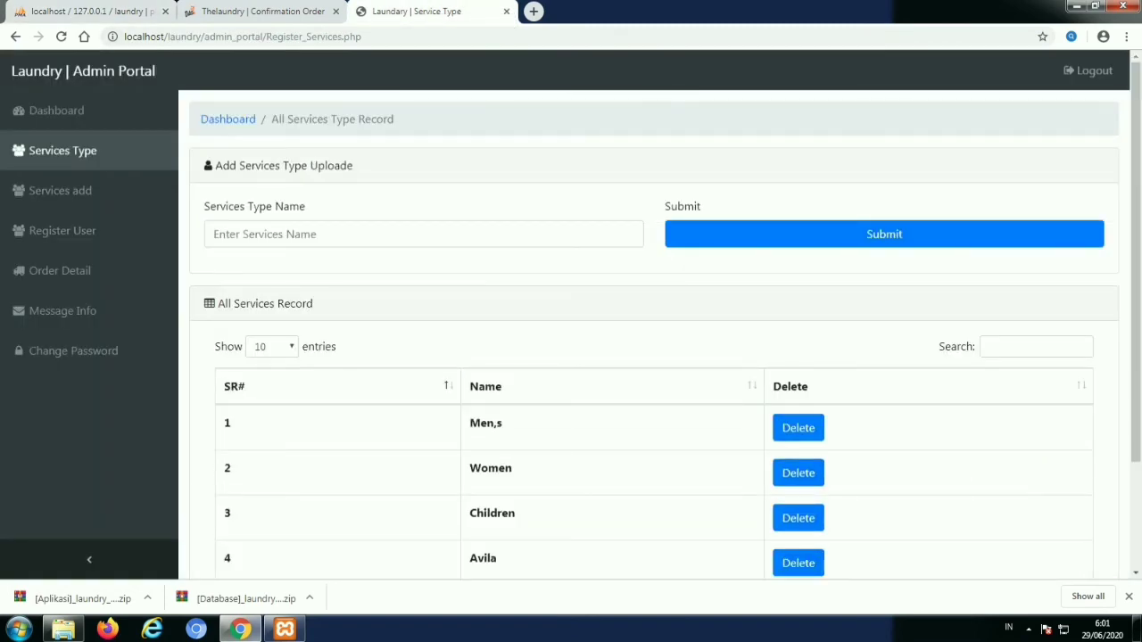
scroll(654, 330, "down", 1)
scroll(654, 334, "up", 1)
left_click(60, 190)
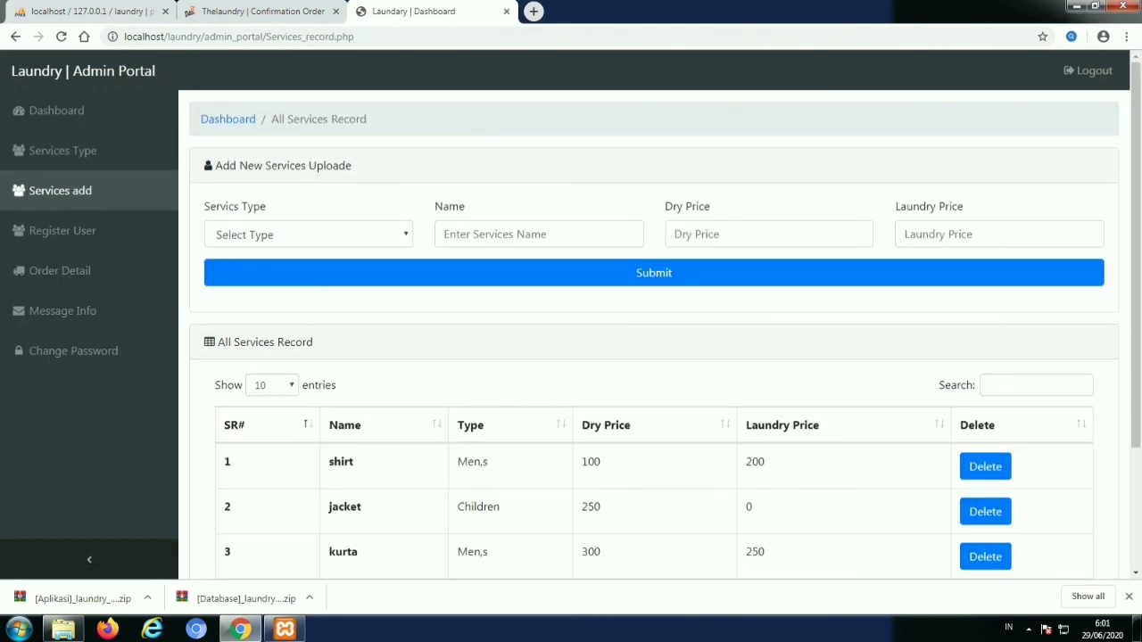
left_click(1077, 6)
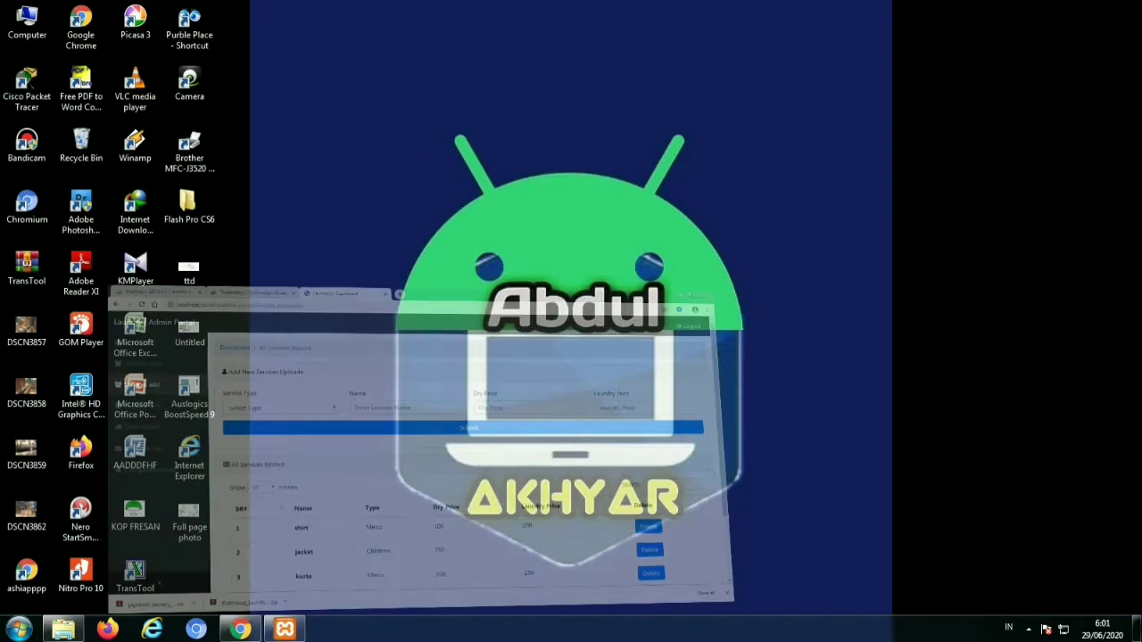